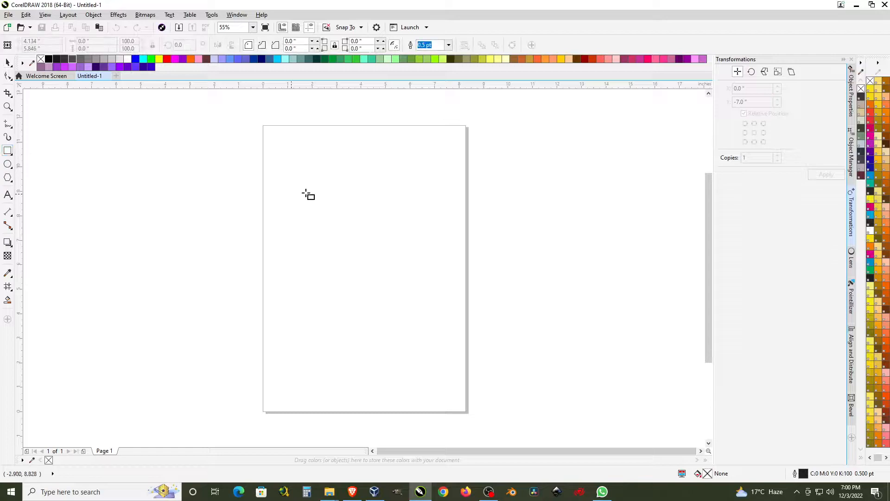
Draw a square centred on the page and scale it about its centre to about 8.67 inches per side.
left_click_drag(191, 136, 465, 362)
left_click(9, 63)
left_click_drag(314, 179, 343, 197)
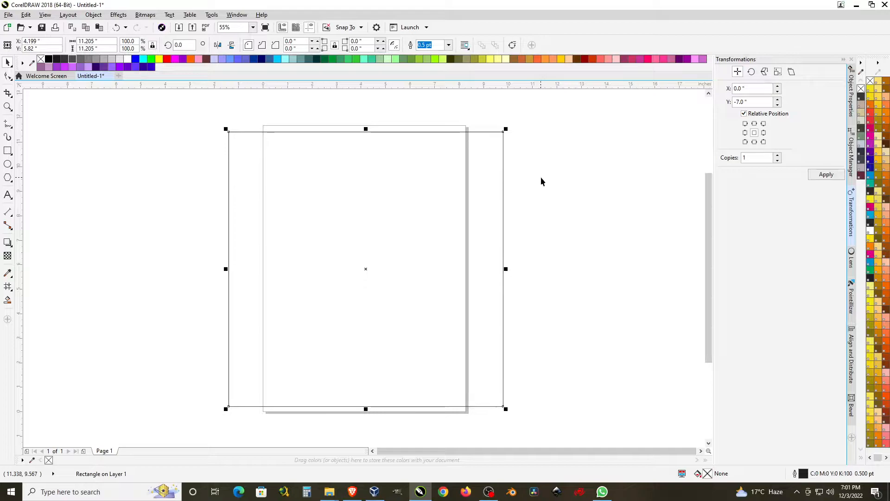
left_click_drag(506, 129, 506, 157)
left_click(419, 194)
left_click(419, 193)
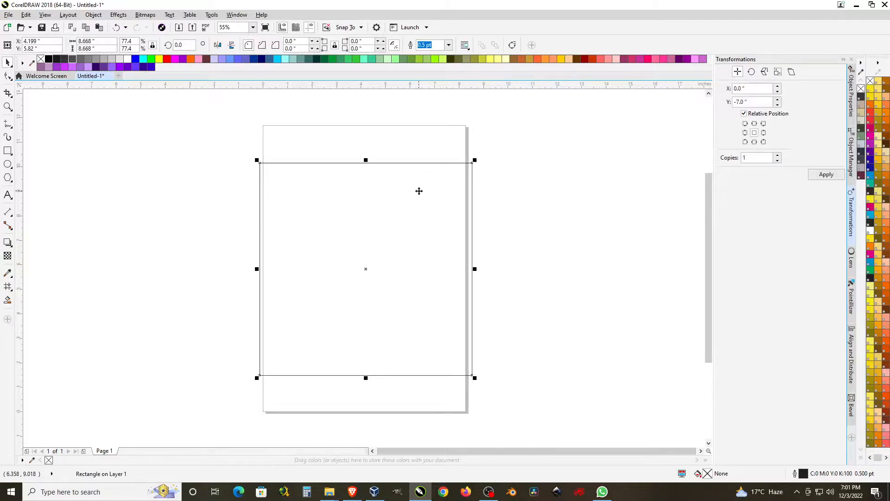
left_click(563, 213)
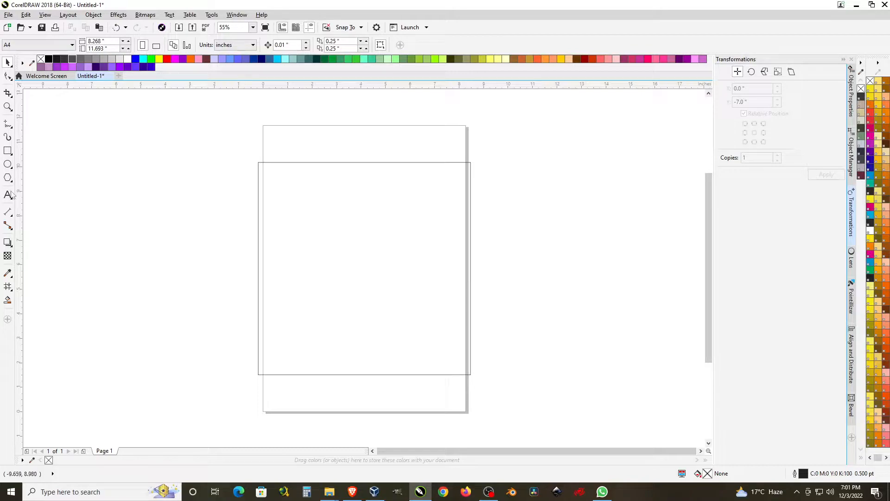
left_click(14, 193)
left_click(134, 160)
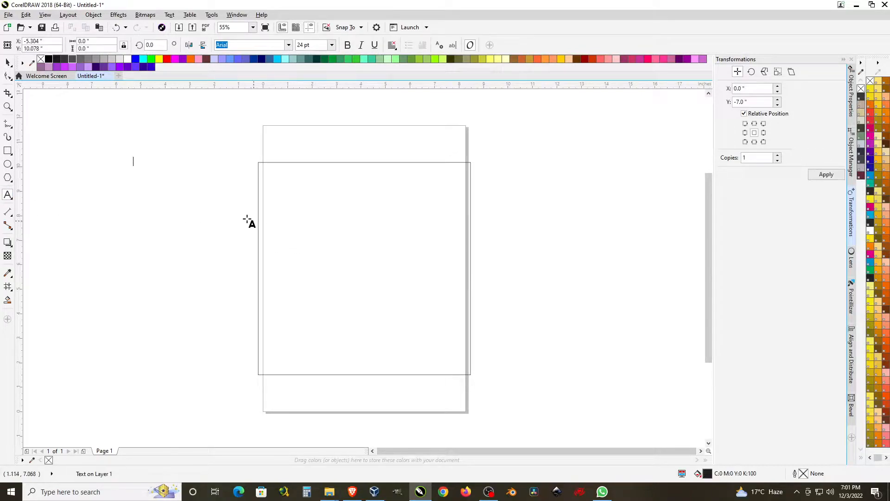
left_click(8, 62)
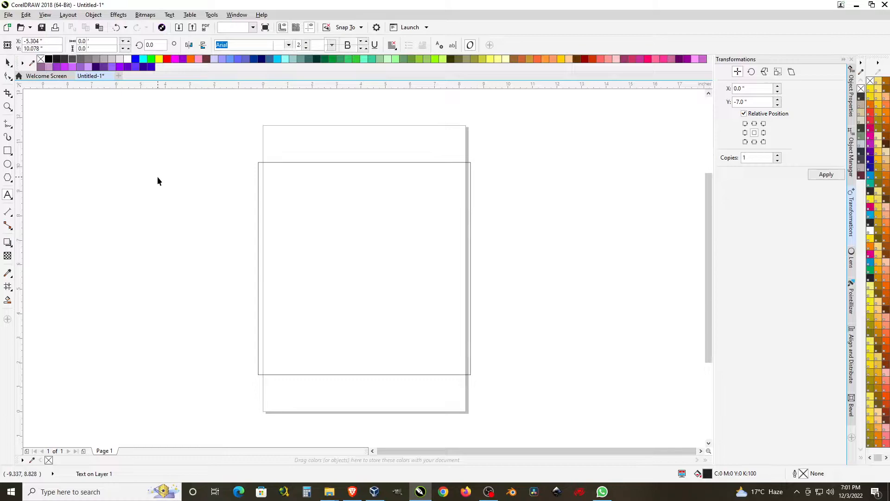
Add the letter "A" in Arial to the left of the page and enlarge it to about 2.5 by 2.7 inches.
left_click(7, 195)
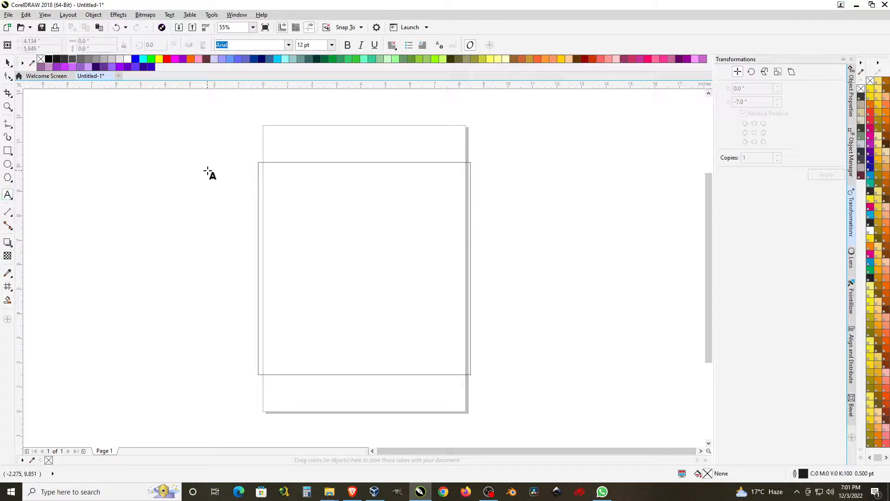
left_click(126, 172)
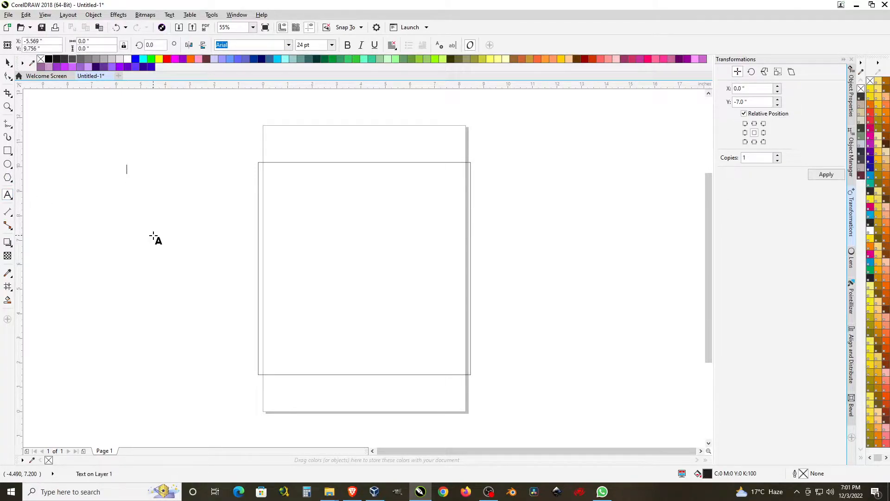
type("A")
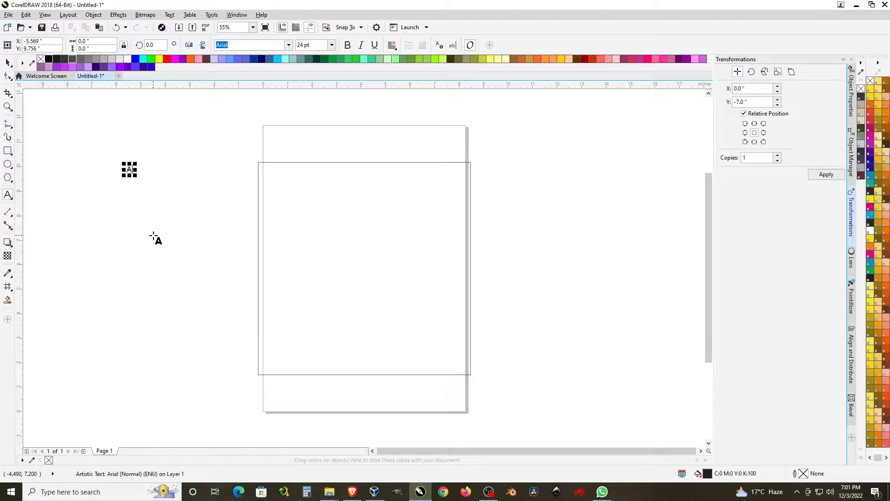
left_click(7, 63)
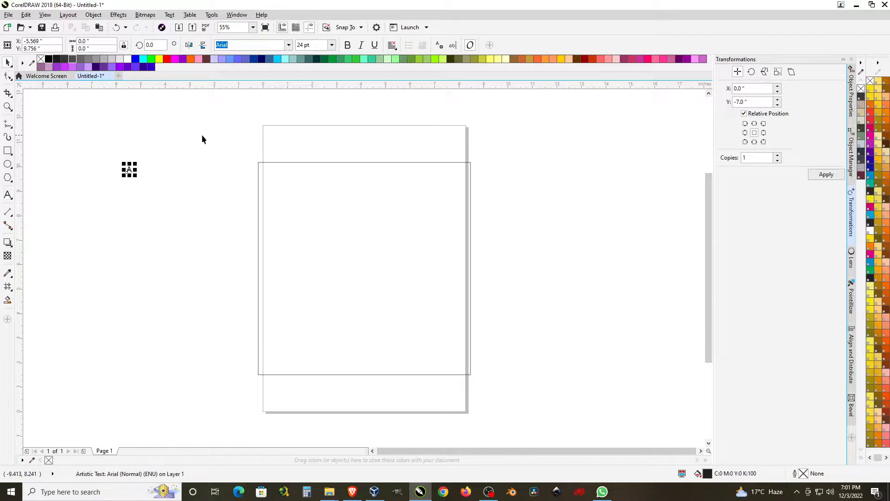
left_click_drag(135, 175, 193, 238)
Convert the letter A to curves and undo the conversion.
key("ctrl+q")
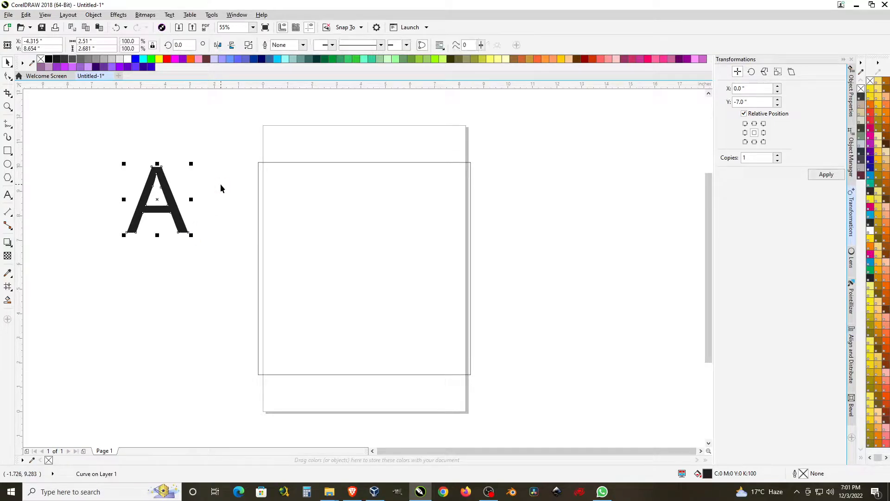
key("ctrl+z")
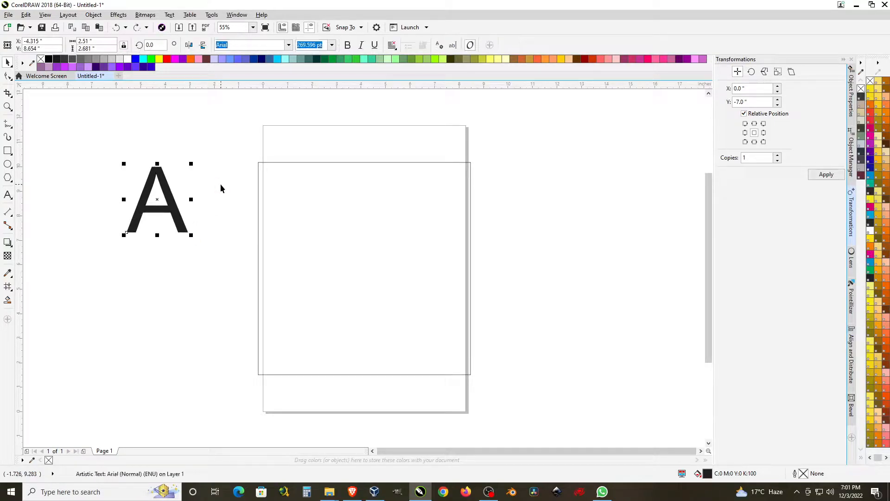
left_click(221, 185)
Duplicate the Arial A directly below the original and set the copy's font to Copperplate Gothic Bold.
left_click(170, 195)
left_click_drag(170, 195, 176, 270)
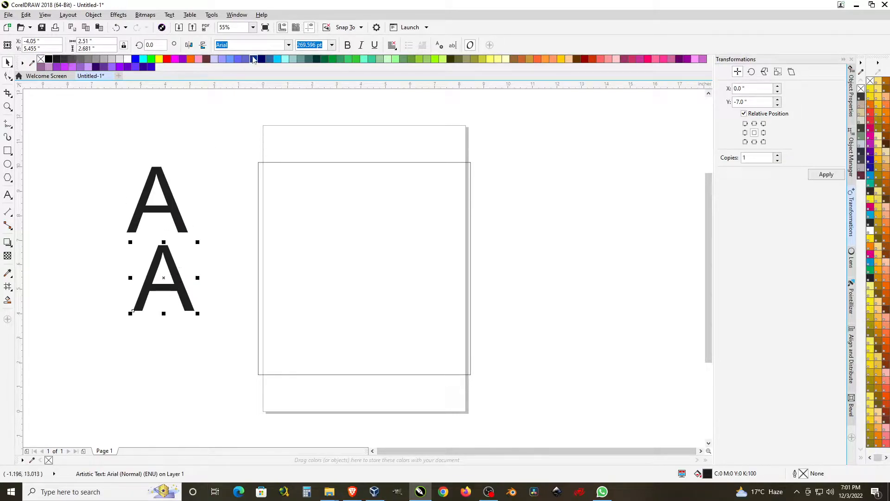
left_click(289, 45)
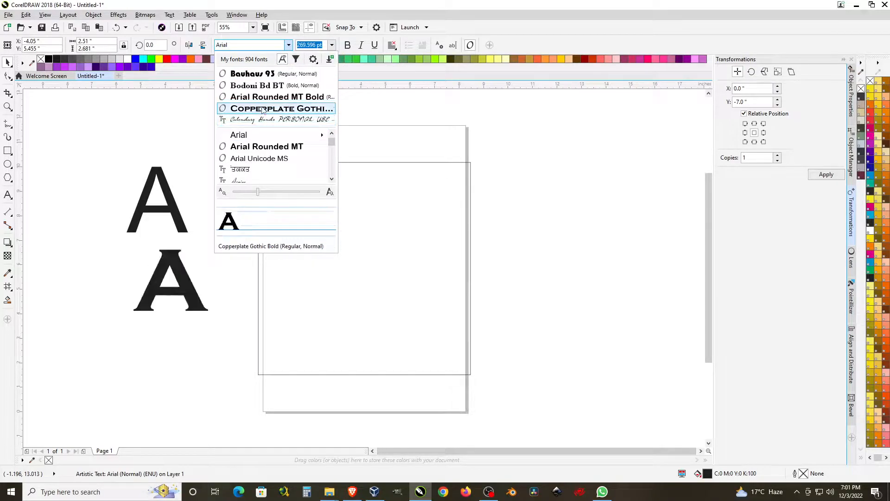
left_click(263, 109)
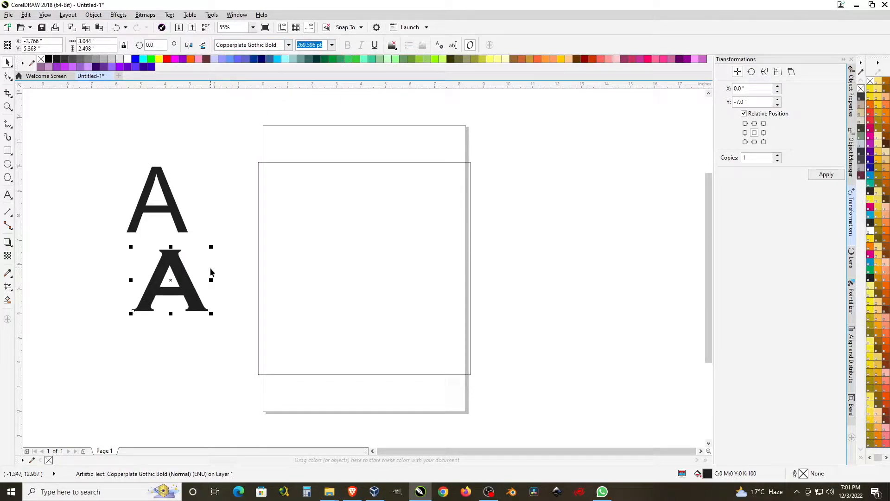
Duplicate the Copperplate Gothic Bold A to the right of the page and set the copy's font to Disoluta.
left_click_drag(187, 282, 562, 173)
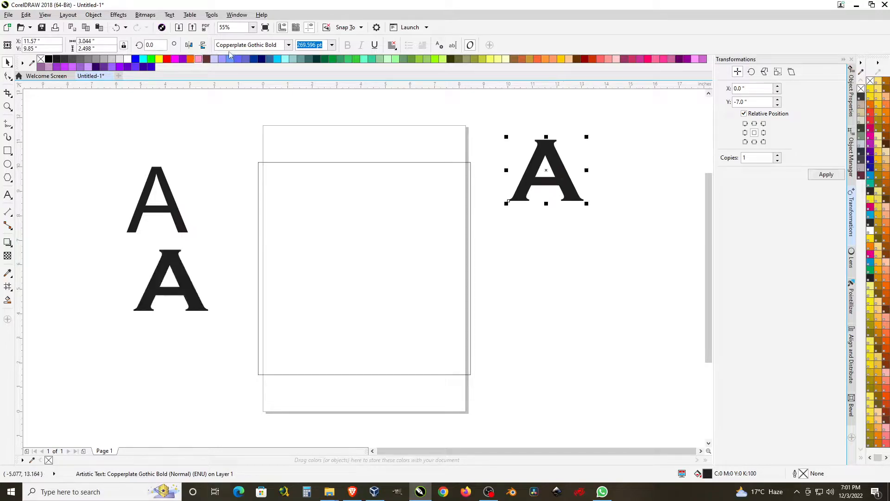
left_click(288, 45)
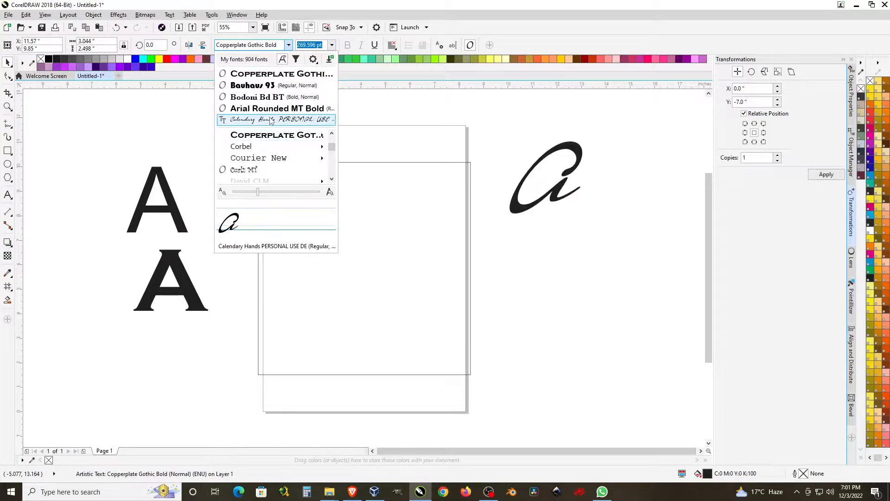
scroll(264, 159, "down", 5)
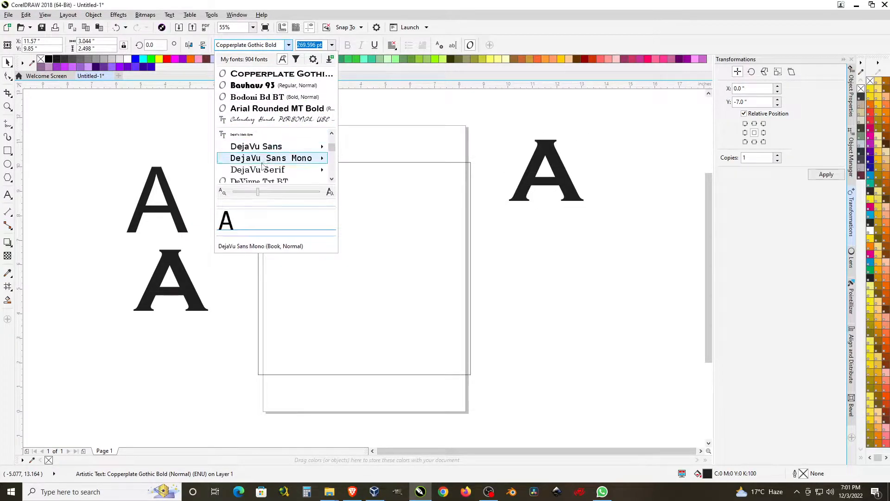
mouse_move(262, 160)
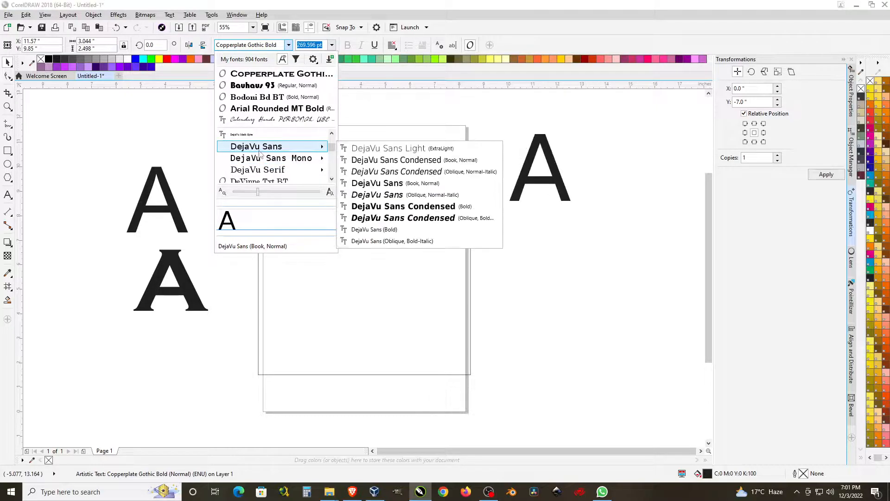
scroll(287, 160, "down", 3)
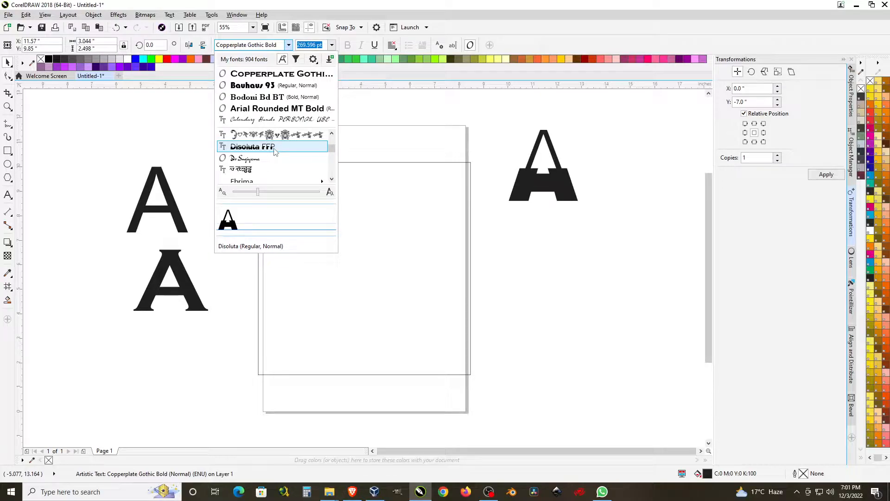
left_click(275, 148)
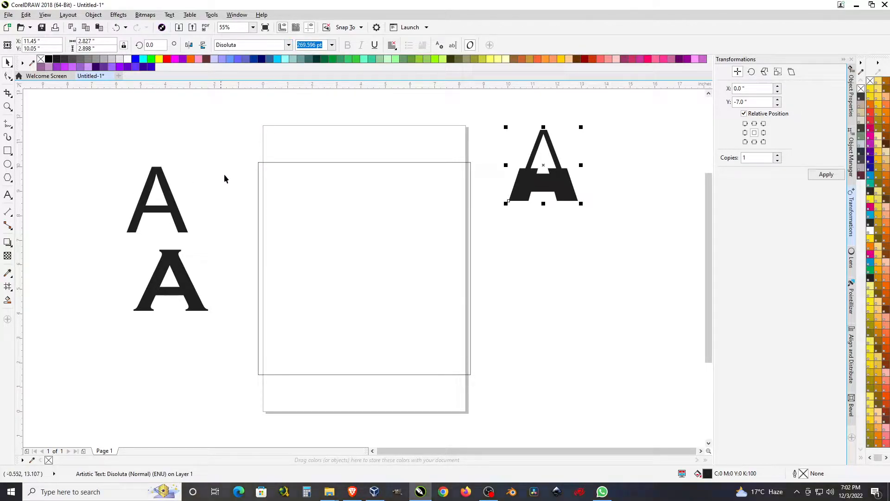
Duplicate the Disoluta A below itself, beside the square's edge, and set the copy's font to Eras Demi ITC.
left_click_drag(538, 187, 502, 293)
right_click(503, 293)
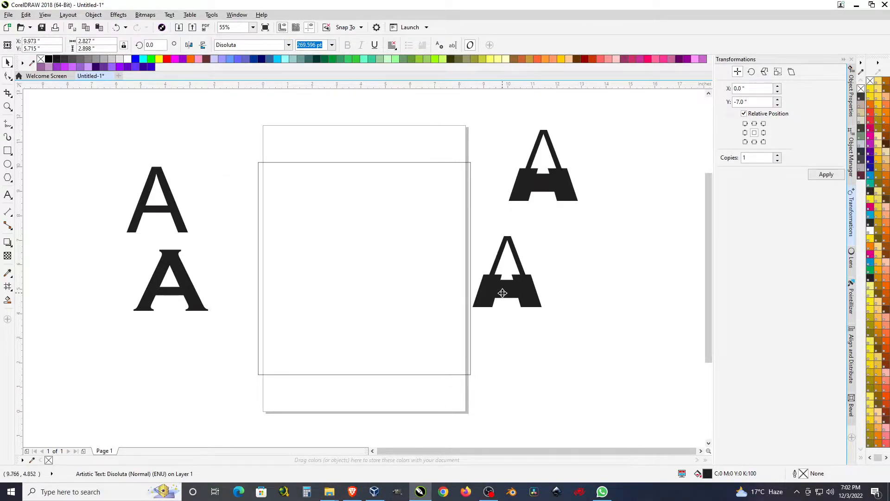
left_click(288, 45)
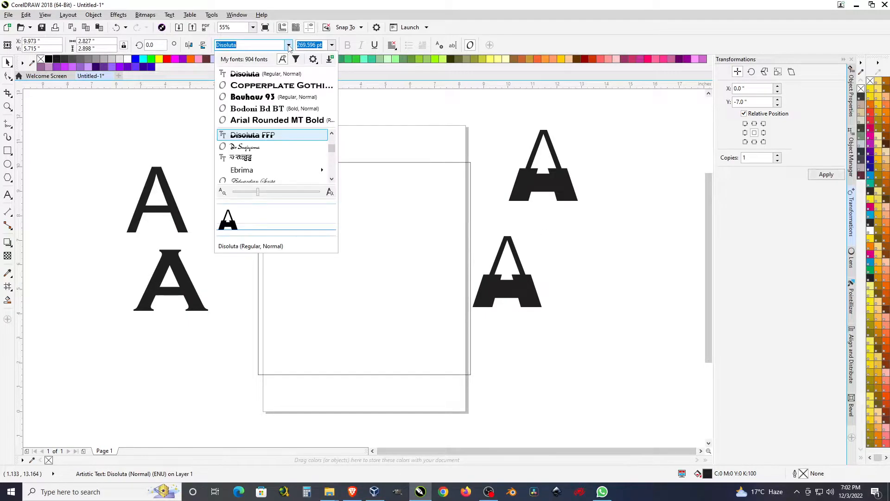
scroll(272, 150, "down", 1)
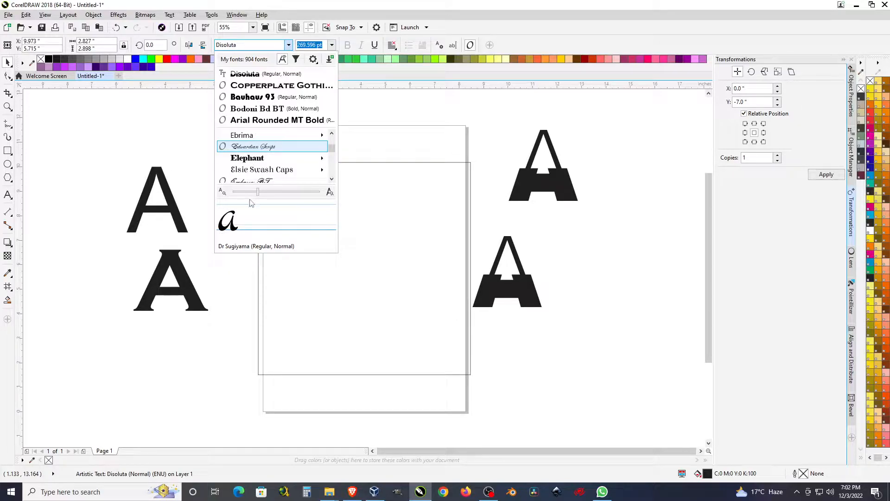
left_click(245, 135)
left_click(559, 262)
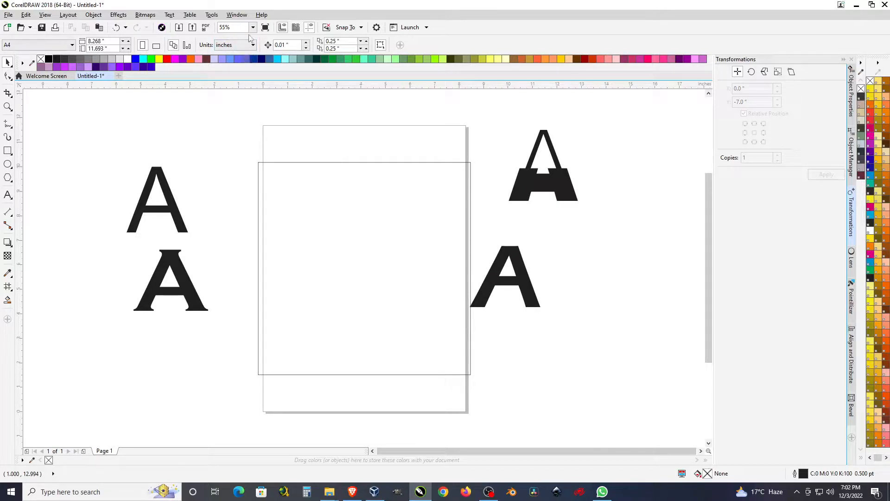
Change the font of the Eras Demi ITC A to Bauhaus 93.
left_click(521, 265)
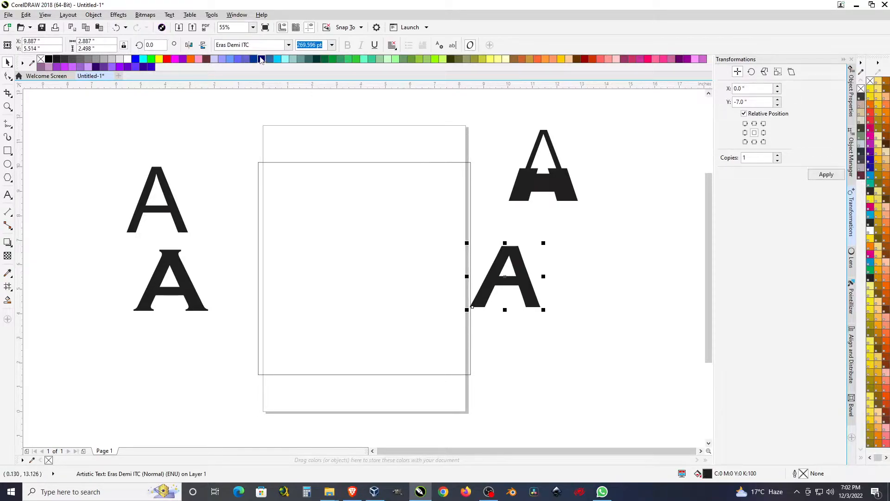
left_click(288, 45)
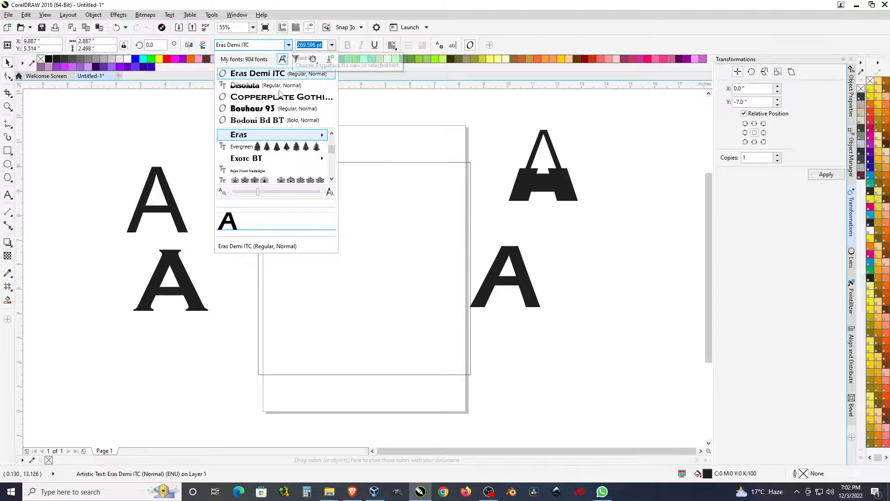
mouse_move(264, 137)
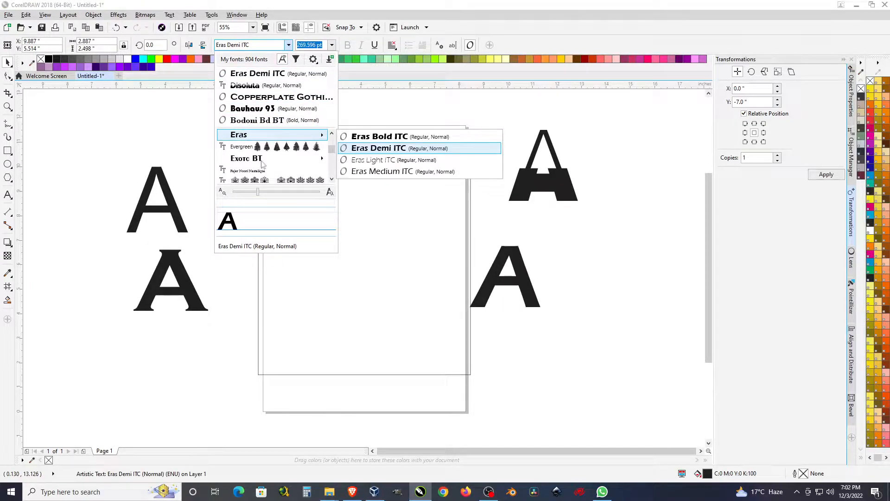
scroll(280, 98, "down", 1)
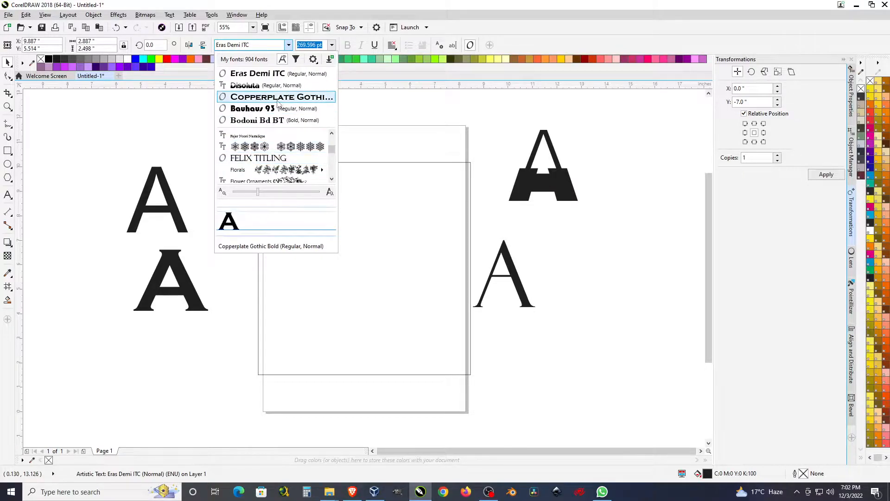
left_click(234, 109)
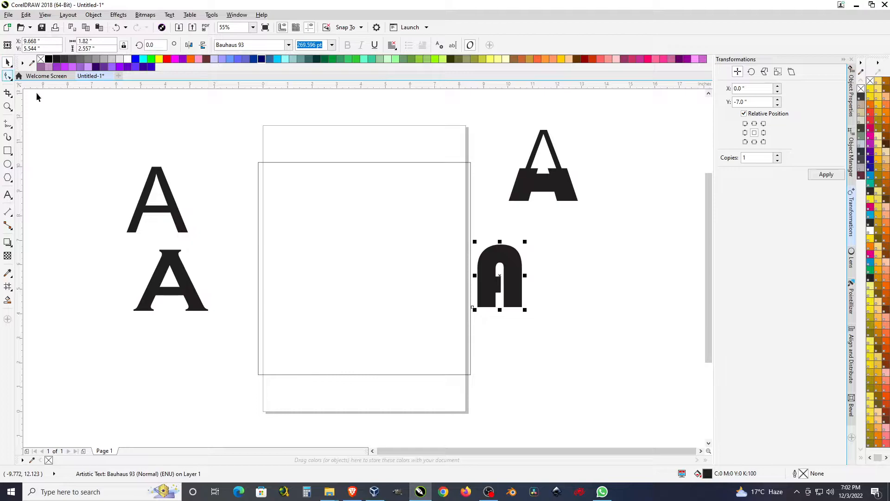
left_click(646, 186)
Move the Bauhaus 93 A farther right of the page and the Disoluta A onto the square's upper-left corner.
left_click_drag(503, 264, 577, 218)
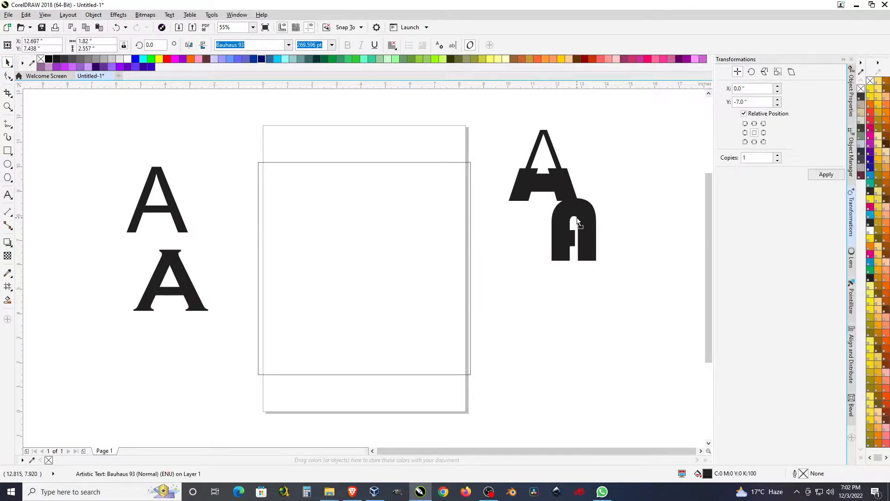
left_click_drag(567, 181, 542, 174)
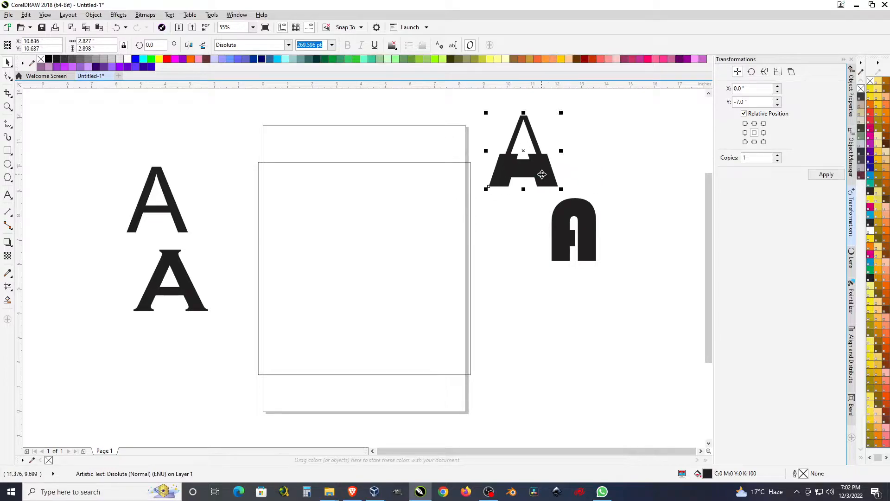
scroll(569, 191, "up", 2)
scroll(570, 193, "down", 2)
left_click_drag(567, 192, 352, 210)
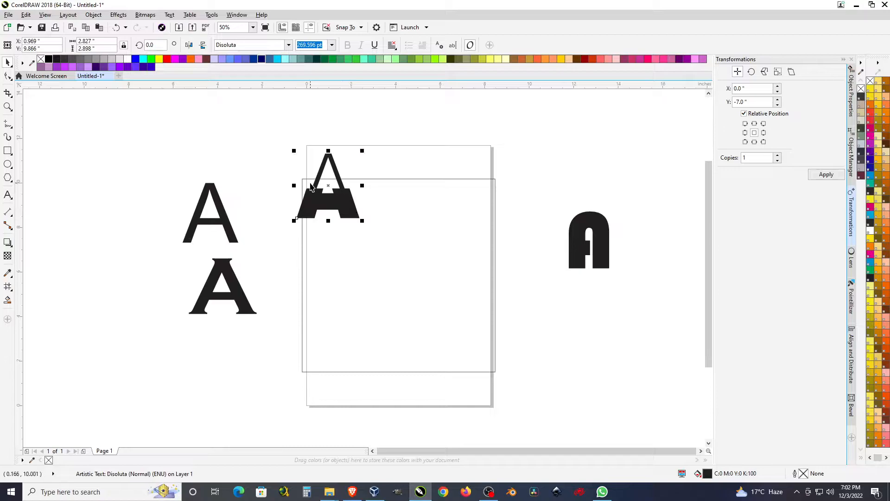
Rotate the Disoluta A clockwise to an angle of about 332.4 degrees, overlapping the square's upper-left corner.
scroll(310, 186, "up", 3)
left_click(355, 141)
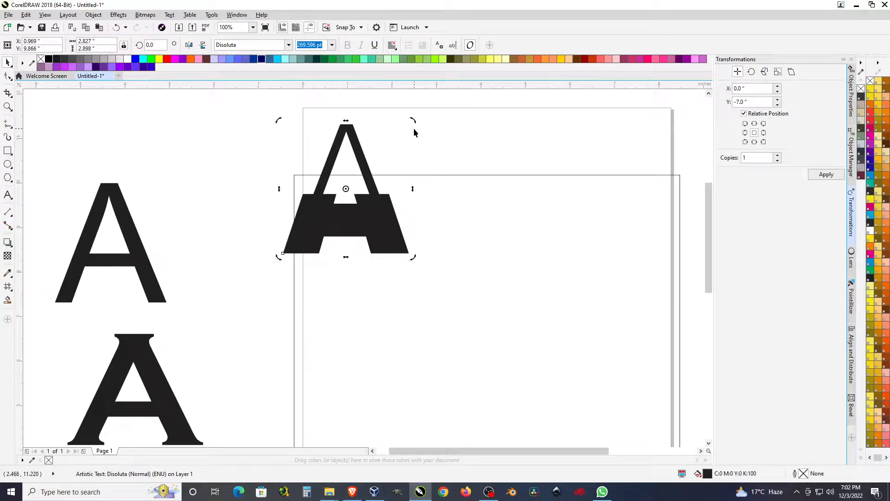
left_click_drag(414, 121, 438, 159)
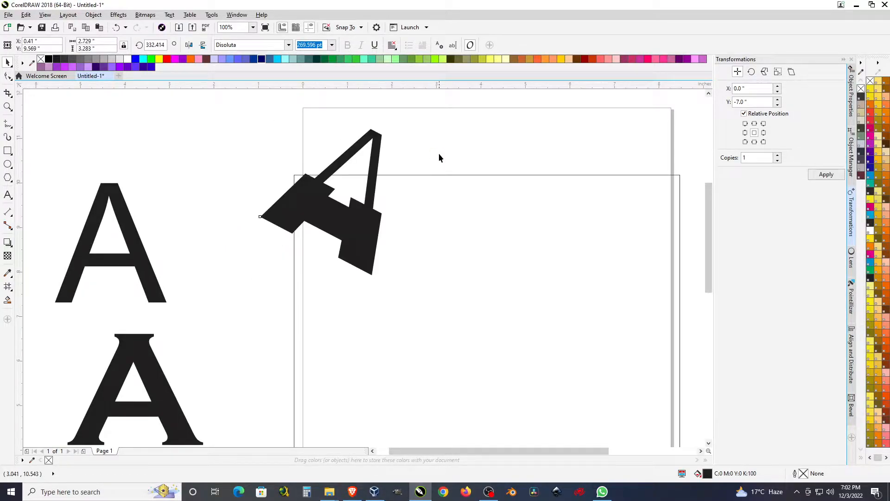
left_click(439, 158)
Place a copy of the Arial A inside the square, below the Disoluta A, and rotate it clockwise until its apex points to the lower right.
scroll(326, 130, "down", 3)
left_click_drag(229, 181, 409, 263)
left_click(394, 203)
left_click_drag(409, 230, 424, 249)
left_click(235, 192)
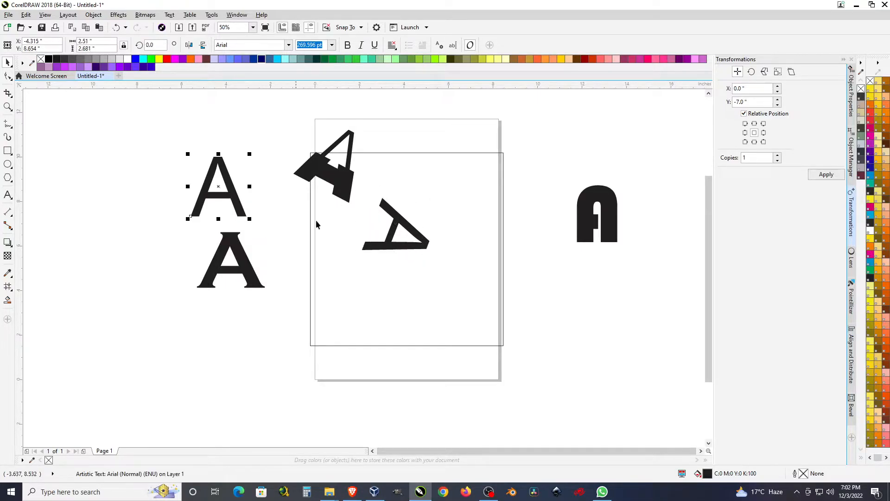
Delete the leftover Arial A, and replace the Copperplate Gothic Bold A with a copy over the square's left edge.
key("Delete")
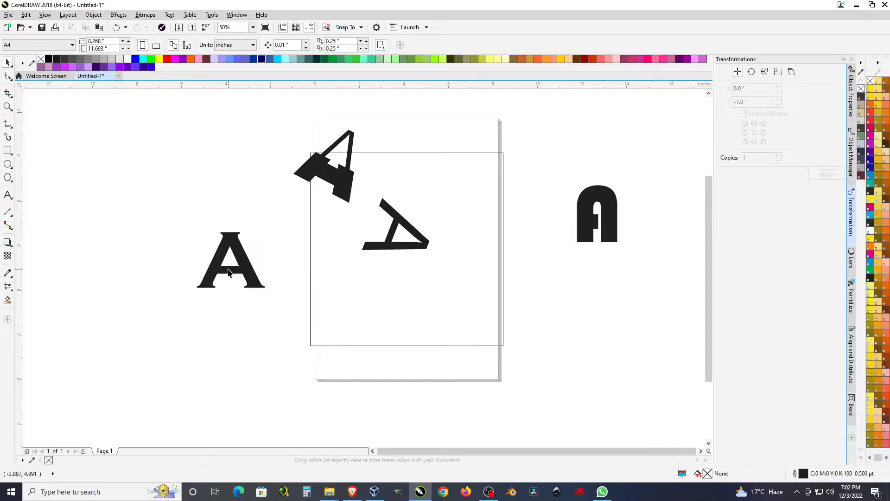
left_click_drag(232, 275, 310, 294)
right_click(310, 294)
left_click(247, 277)
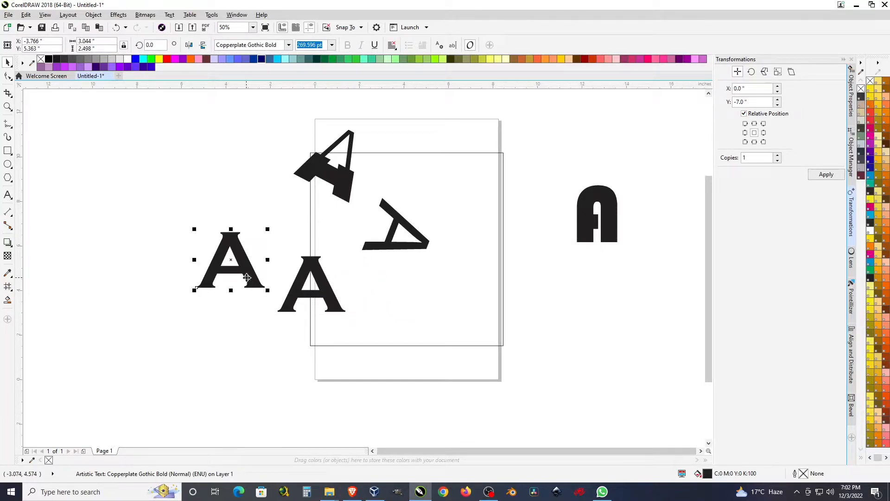
key("Delete")
Rotate the Copperplate Gothic Bold A counterclockwise until its apex points left, slightly downward from horizontal symmetry.
double_click(298, 291)
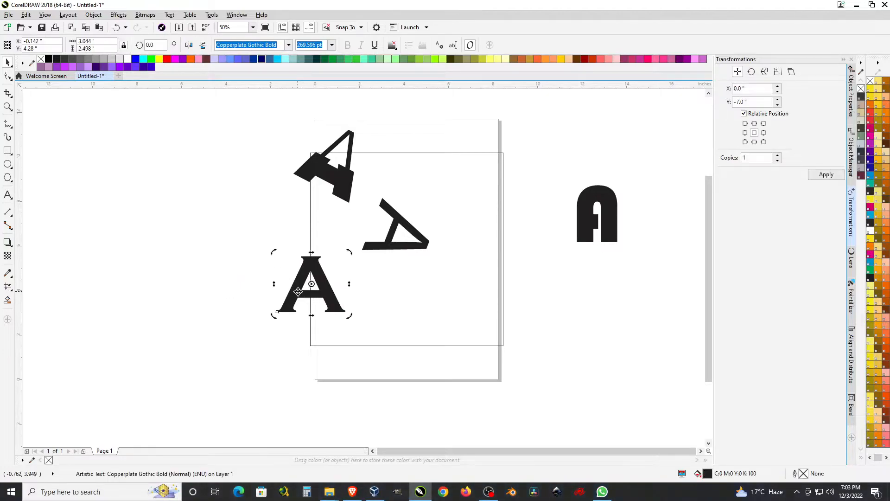
left_click_drag(350, 252, 284, 238)
left_click(274, 293)
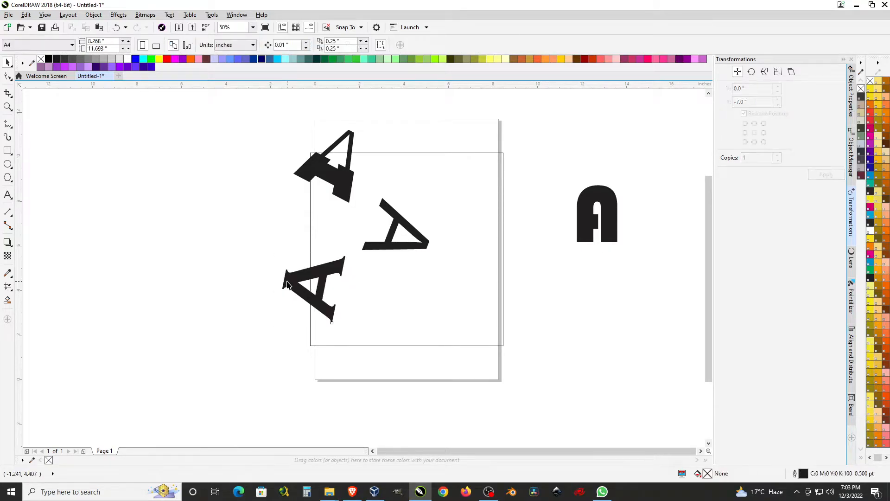
left_click(292, 277)
Place a copy of the Bauhaus 93 A over the square's top edge, rotated to about 324.3 degrees, and delete the original.
left_click(585, 223)
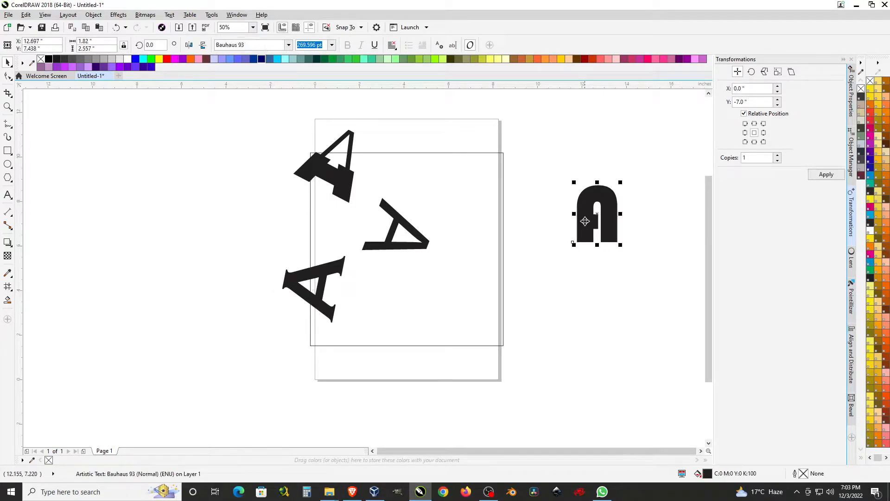
left_click_drag(586, 222, 433, 173)
left_click(461, 143)
mouse_move(474, 133)
left_mouse_down()
mouse_move(487, 149)
mouse_move(465, 138)
left_mouse_up()
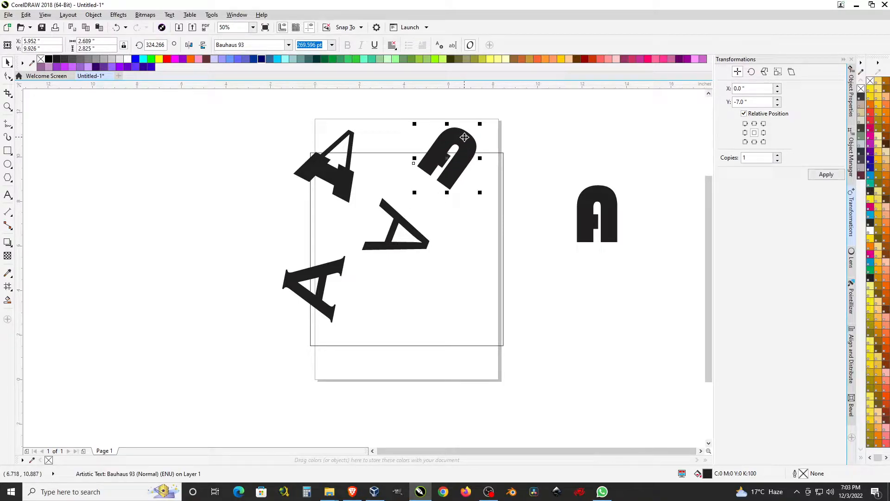
left_click(539, 148)
left_click(605, 210)
key("Delete")
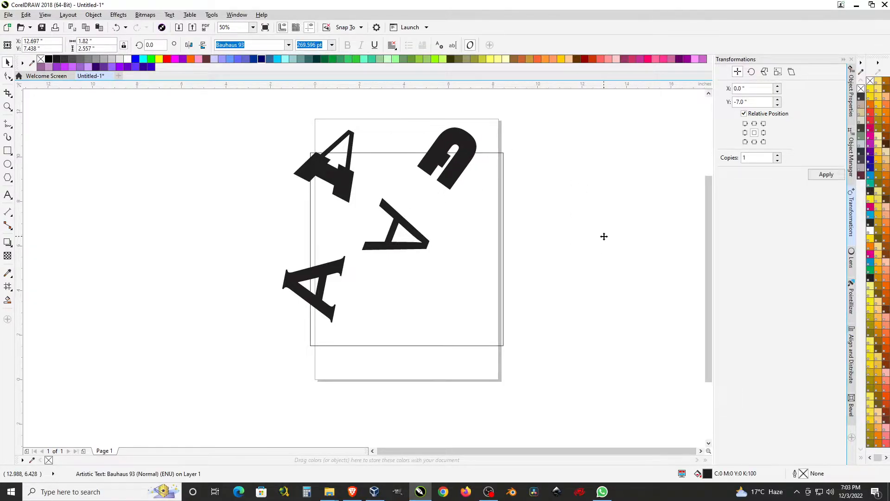
Move the Arial A toward the square's centre, and nudge the Disoluta A and Bauhaus 93 A slightly left.
left_click_drag(416, 250, 405, 272)
key("Escape")
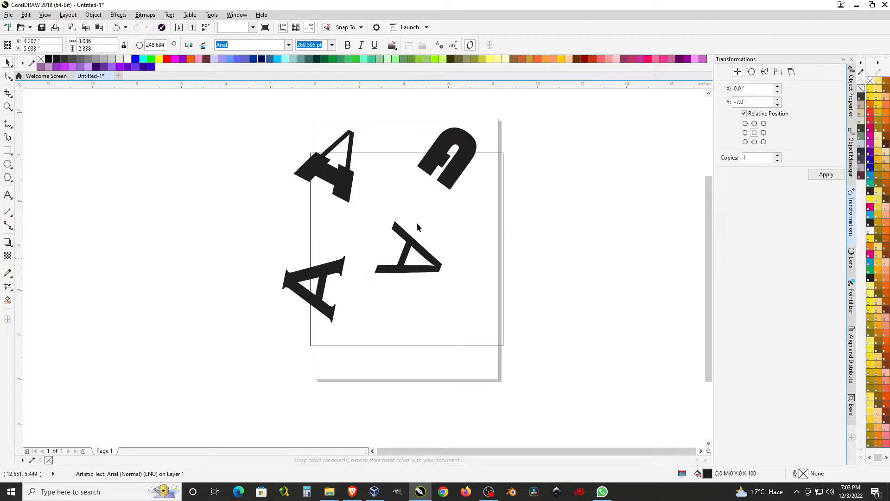
key("Escape")
left_click_drag(340, 195, 335, 198)
left_click_drag(472, 151, 468, 150)
key("Escape")
Resize the square frame around the letters to 8.5 by 8.5 inches.
left_click(503, 200)
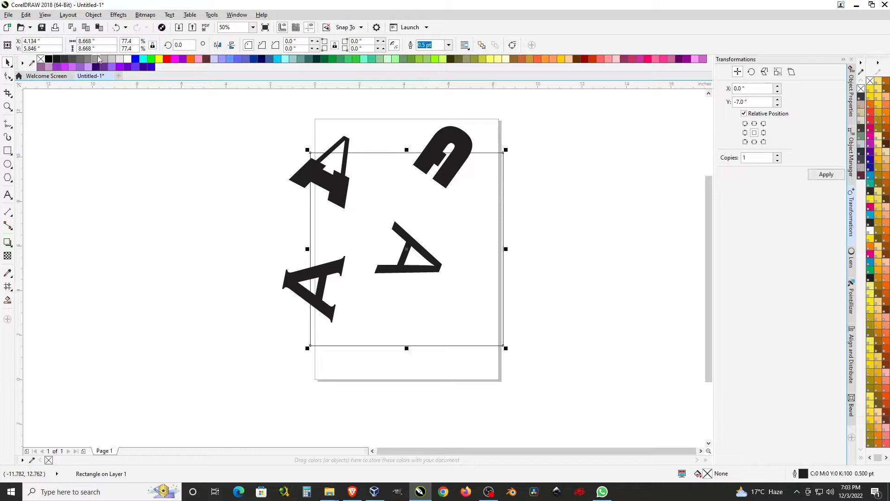
double_click(106, 42)
type("8.5")
key("Return")
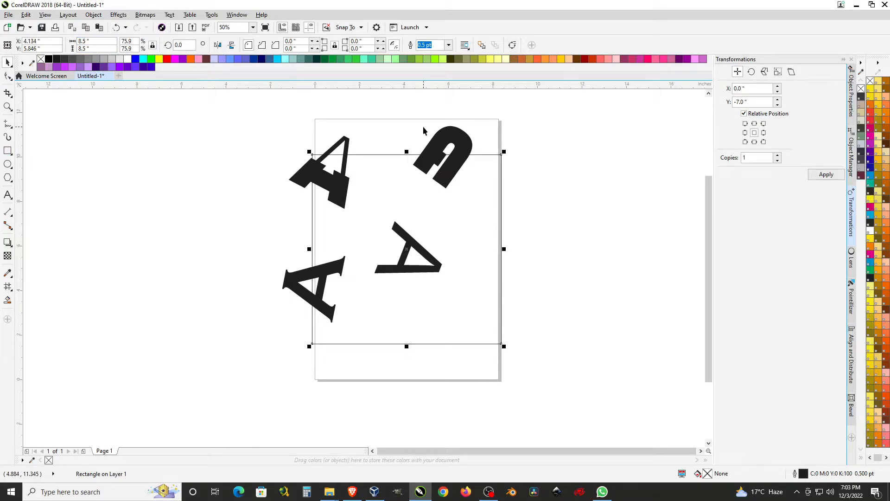
left_click(638, 281)
Copy the Disoluta and Copperplate Gothic Bold A's from the square's left edge 8.5 inches horizontally, with 0 vertical offset.
left_click(305, 178)
left_click_drag(378, 379, 379, 377)
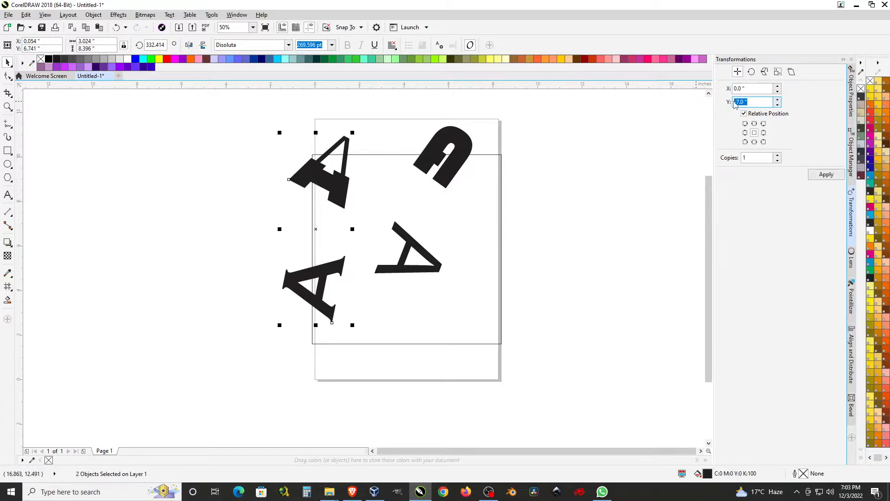
type("0")
key("shift+Tab")
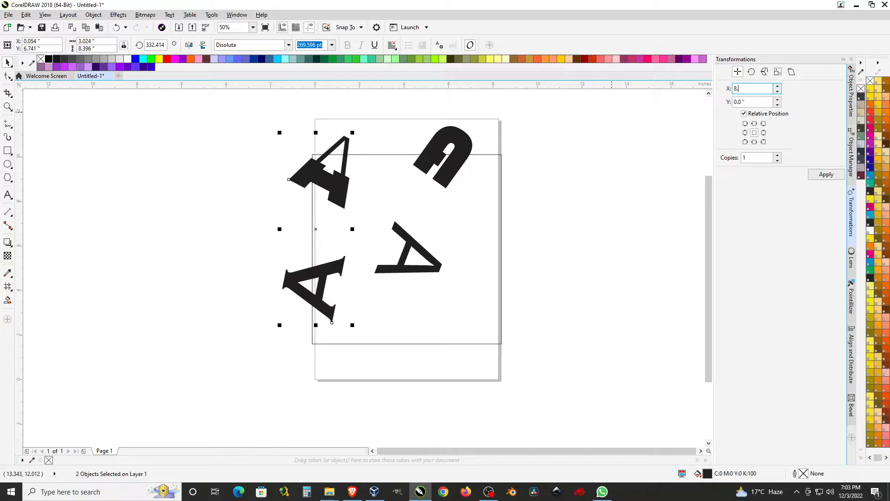
type("8.5")
left_click(826, 175)
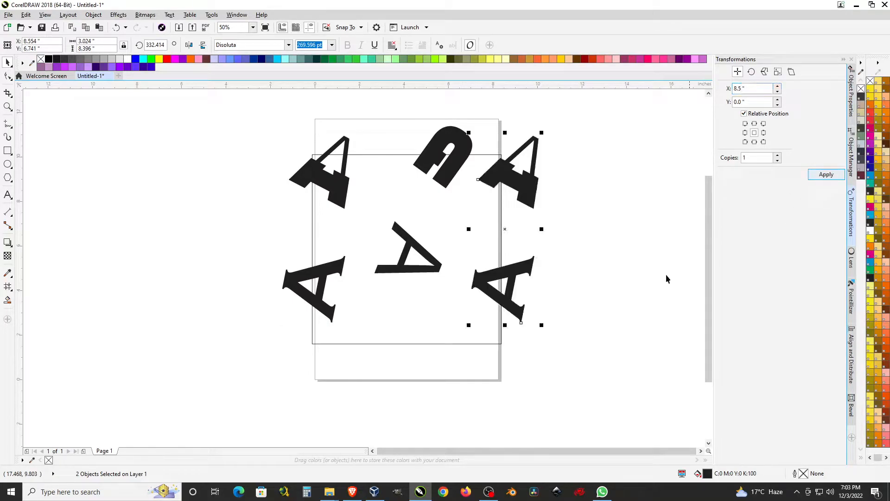
left_click(627, 282)
Copy the three letters along the square's top edge with a 0 horizontal and -8.5 inch vertical offset.
left_click_drag(250, 104, 599, 220)
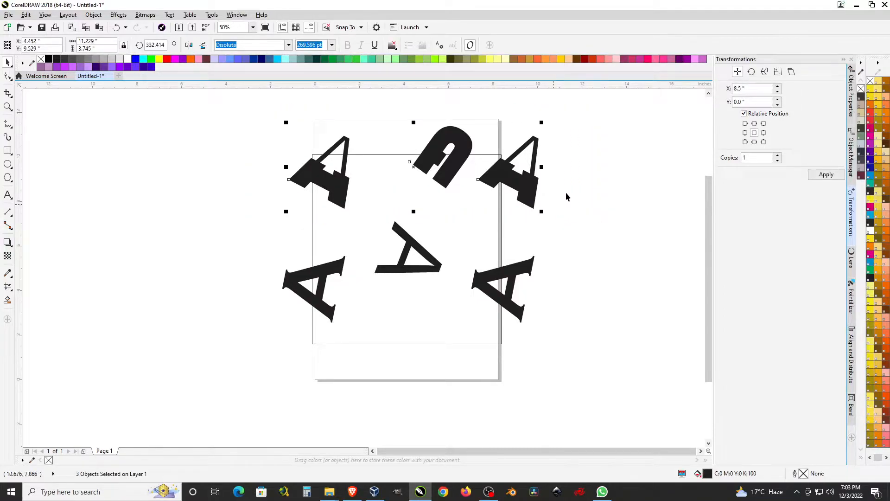
type("0")
key("Tab")
type("-")
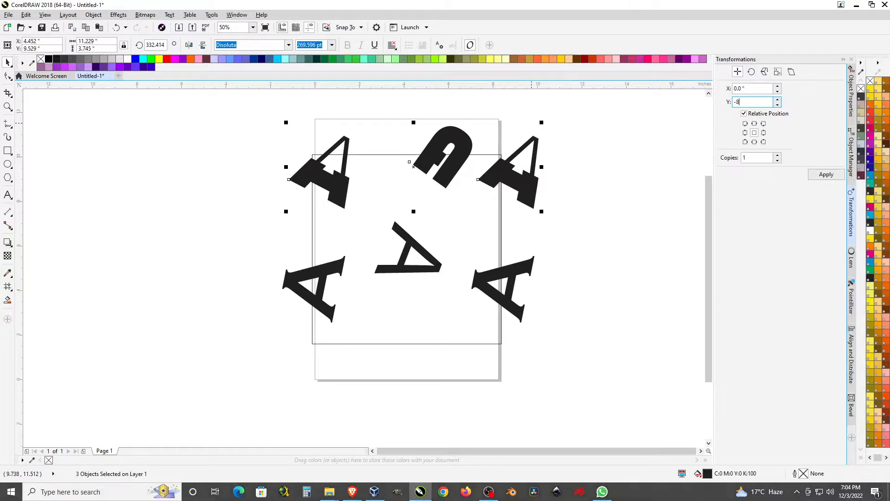
left_click(826, 174)
left_click(311, 161)
scroll(310, 161, "down", 1)
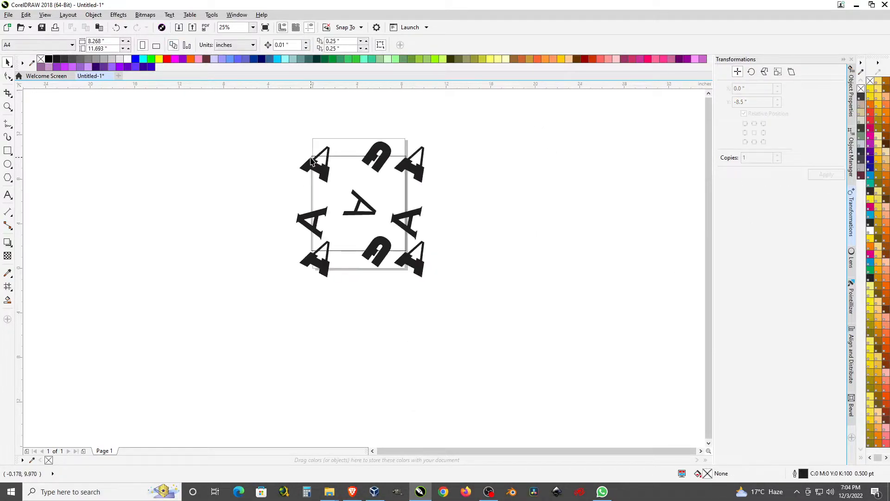
scroll(319, 190, "up", 1)
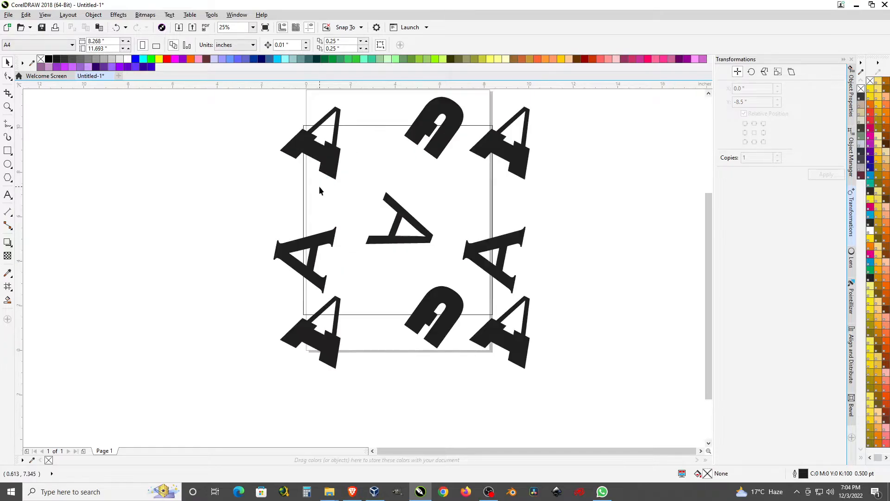
Move the central Arial A slightly and rotate it clockwise to an angle of about 189.1 degrees.
left_click(401, 248)
left_click_drag(401, 248, 401, 240)
left_click(401, 240)
left_click_drag(438, 189, 431, 227)
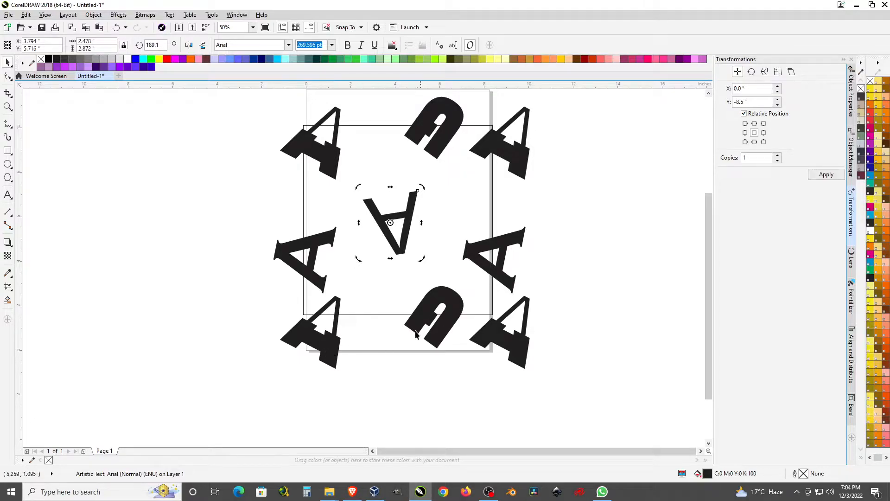
Delete the lower Bauhaus 93 A, then shift the upper one left, rotate it to about 263.6 degrees and copy it 8.5 inches down.
left_click(436, 338)
key("Delete")
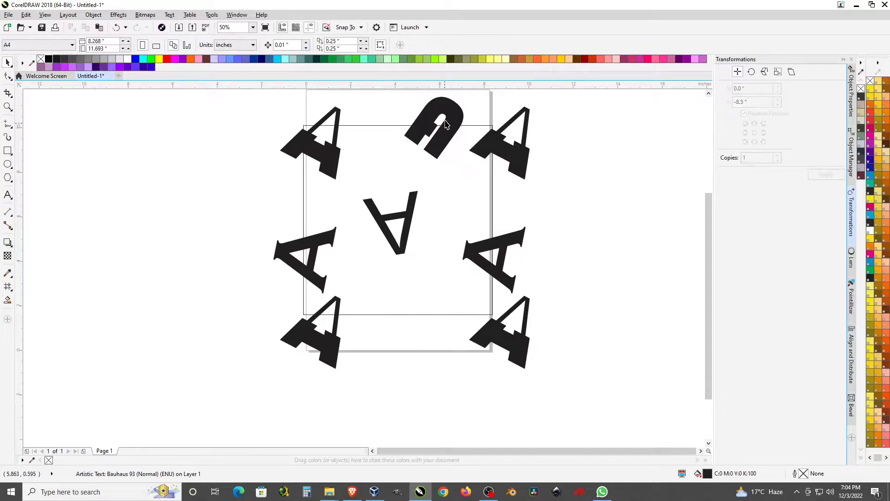
left_click_drag(449, 116, 437, 138)
left_click(422, 113)
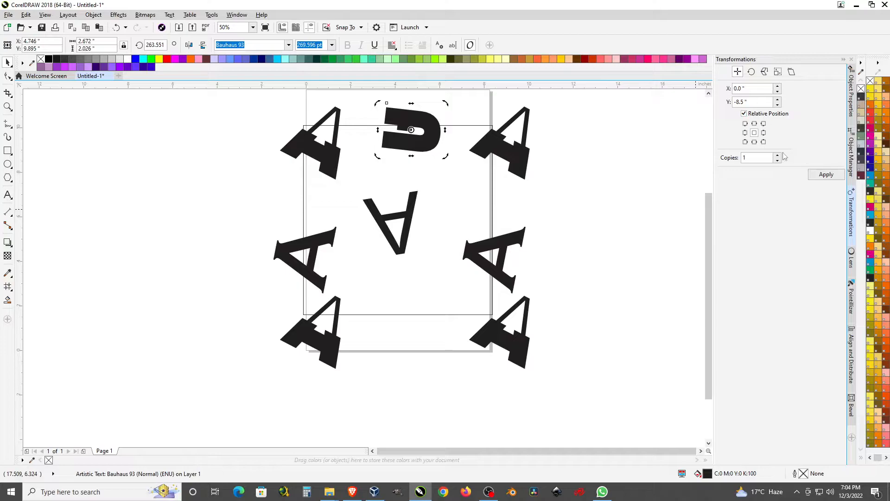
left_click(826, 174)
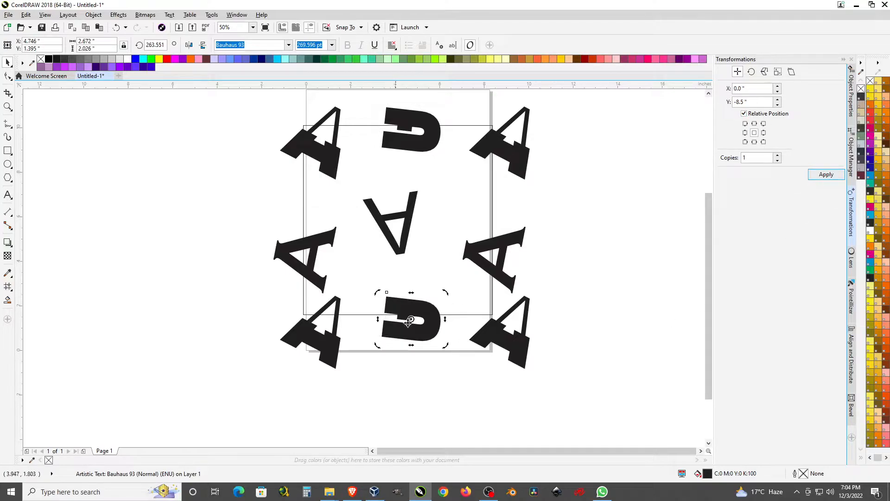
left_click(626, 327)
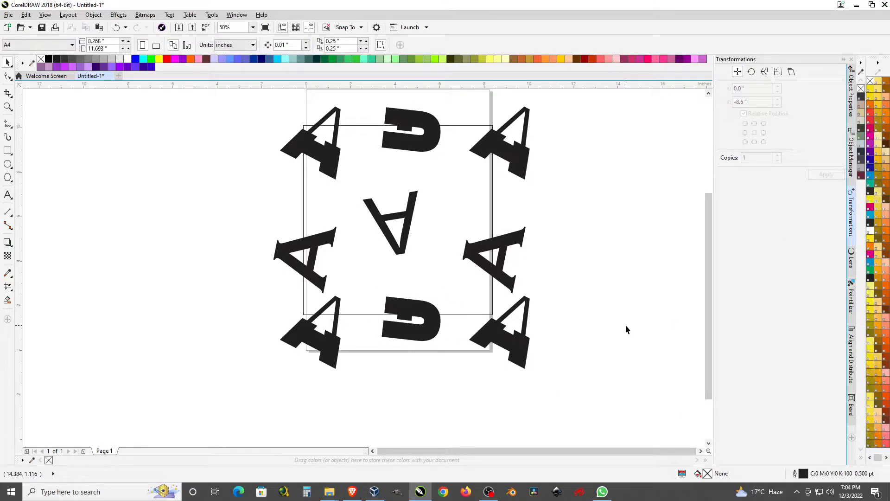
Convert all nine letter A's to curves and weld them into a single object.
scroll(286, 288, "down", 1)
scroll(286, 288, "up", 1)
scroll(286, 289, "down", 1)
scroll(295, 282, "up", 1)
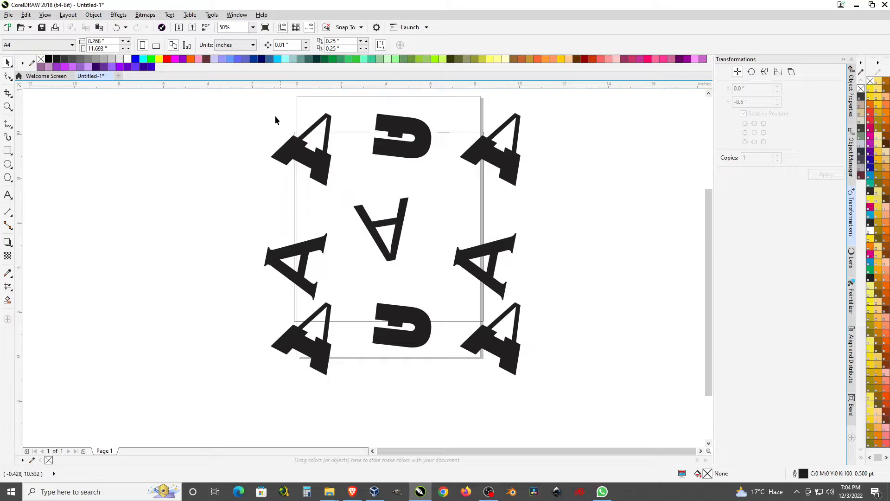
left_click_drag(228, 98, 620, 306)
left_click(519, 363, "shift")
left_click(412, 347, "shift")
left_click(321, 363, "shift")
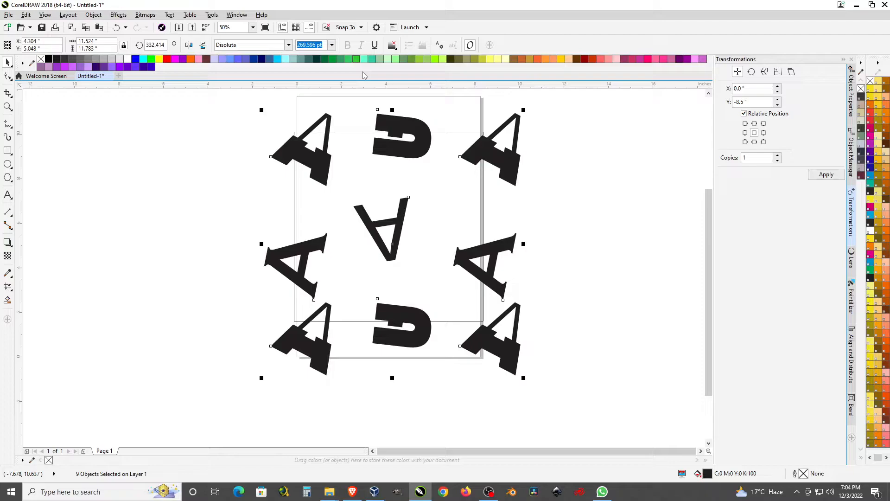
key("Return")
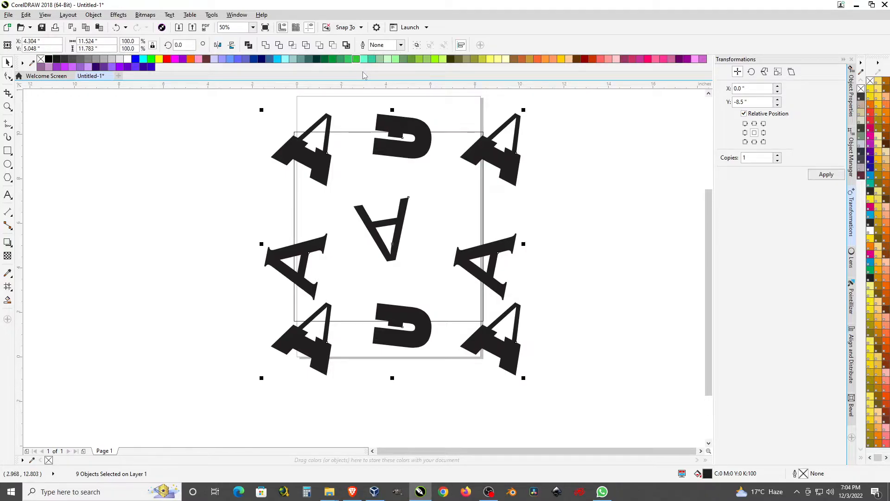
left_click(266, 45)
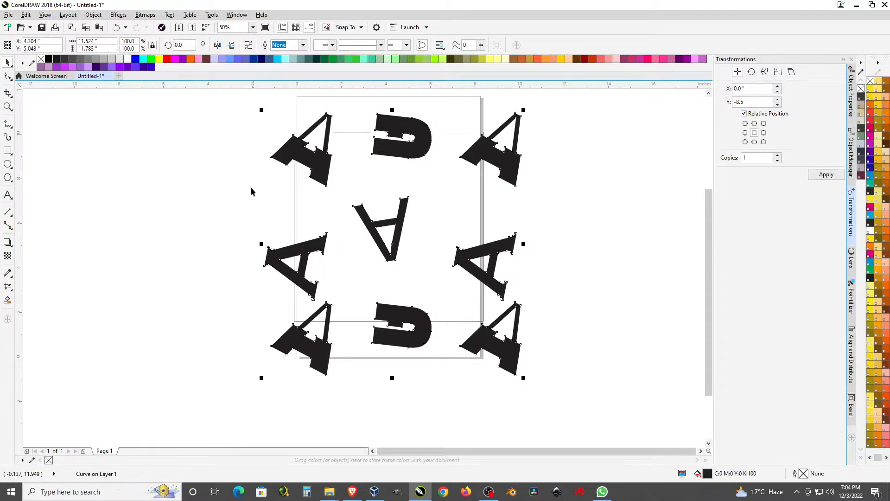
Intersect the square with the welded letters and move the resulting cropped tile to the left of the page.
left_click(354, 189, "shift")
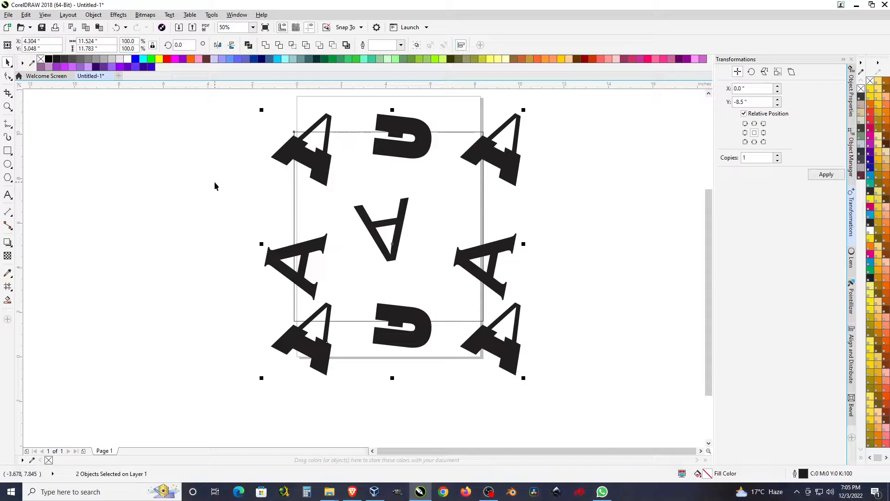
left_click(285, 195)
left_click(302, 196)
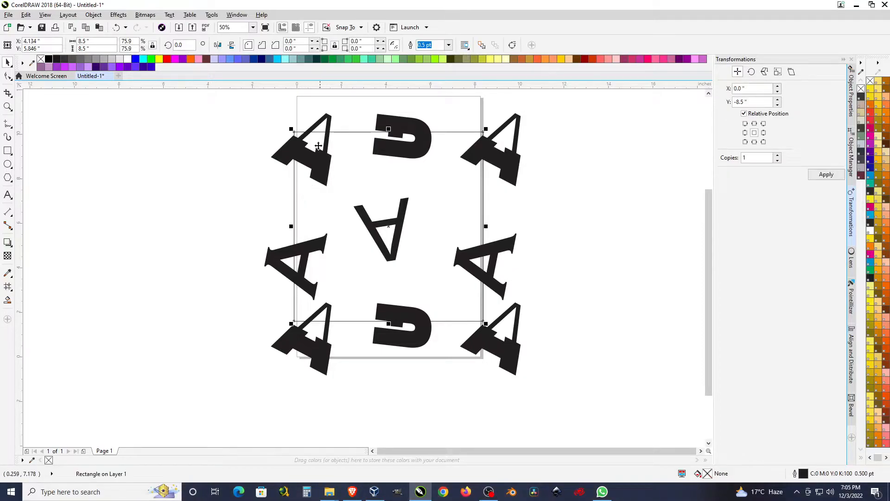
left_click(398, 123, "shift")
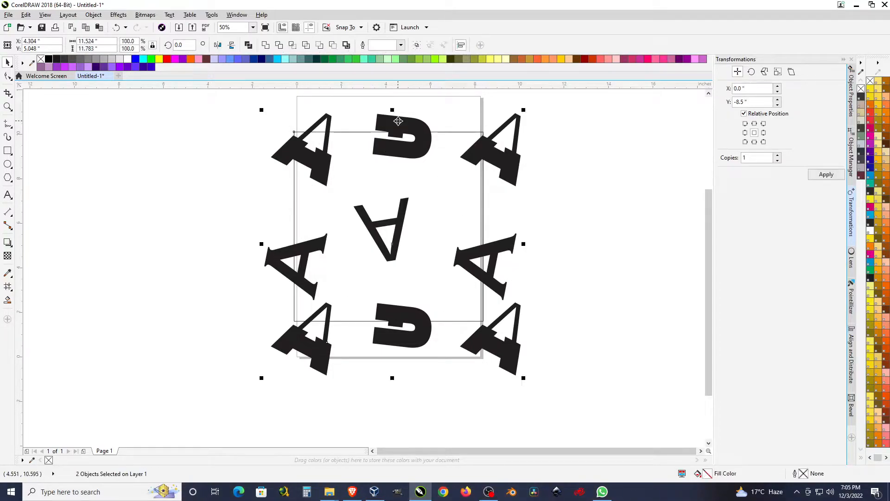
left_click(293, 45)
left_click_drag(390, 227, 131, 221)
Delete the original welded letters and square, and move the cropped tile back onto the page.
left_click_drag(252, 96, 582, 405)
key("Delete")
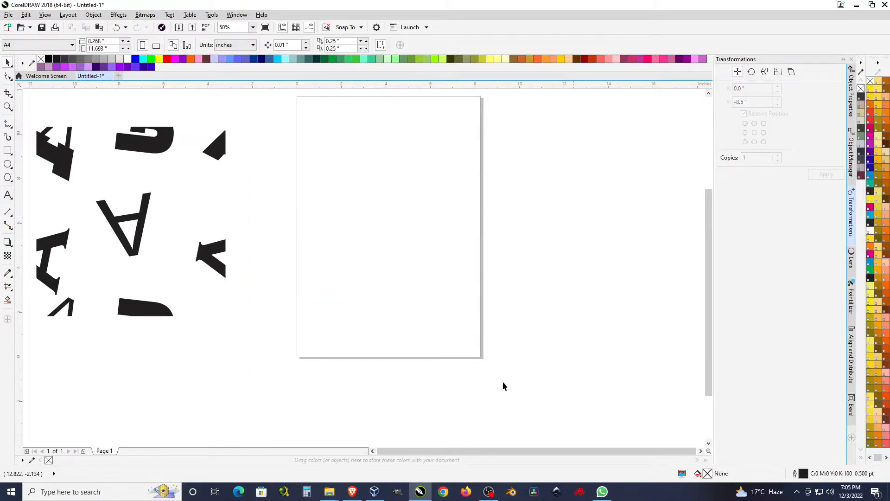
left_click_drag(215, 258, 481, 258)
Copy the tile downward twice at a -8.5 inch vertical offset to form a column of three.
scroll(208, 272, "down", 1)
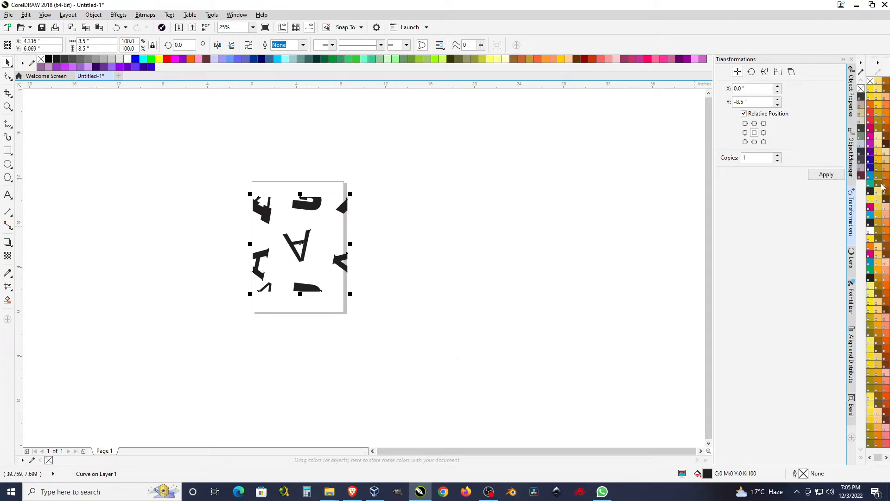
left_click(828, 177)
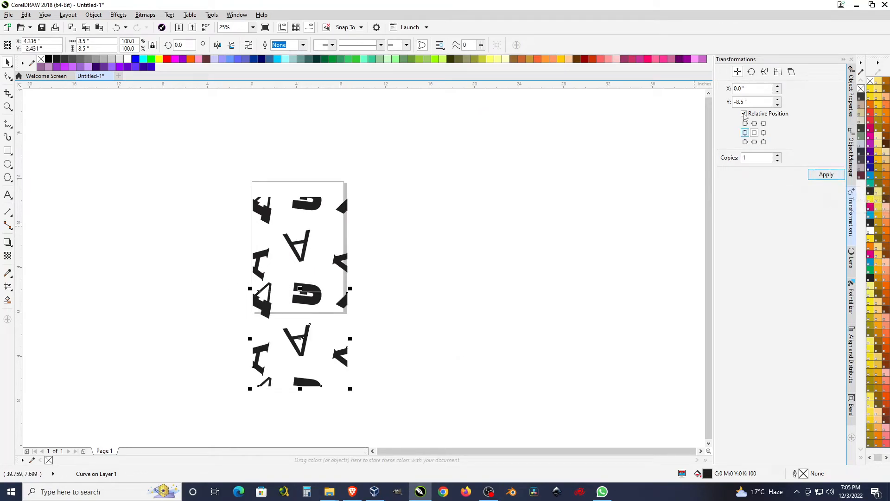
left_click(825, 175)
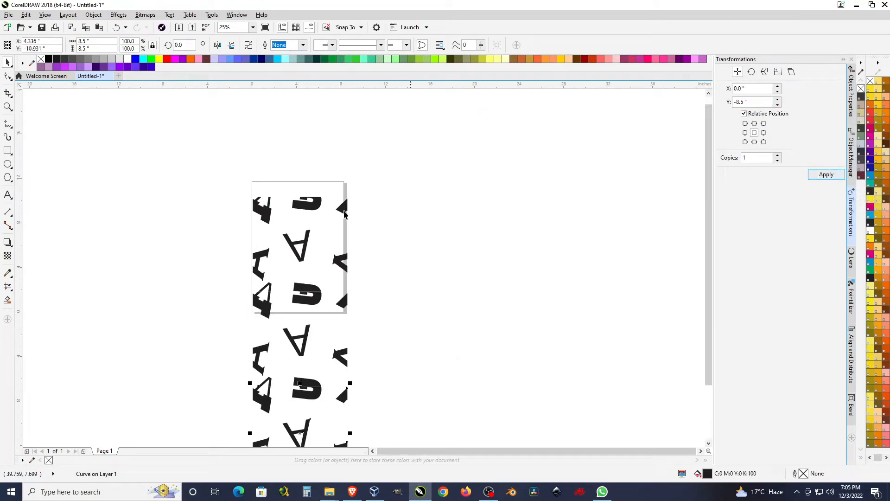
scroll(332, 204, "down", 1)
scroll(338, 270, "up", 1)
Copy the three-tile column to the right twice at an 8.5 inch horizontal and 0 vertical offset.
left_click_drag(201, 110, 428, 433)
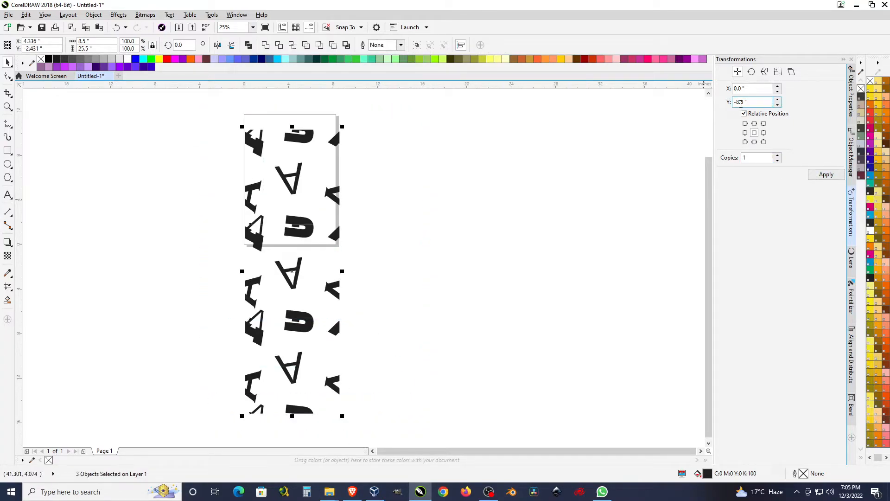
triple_click(769, 103)
type("0")
key("shift+Tab")
type("8")
left_click(827, 175)
left_click(832, 178)
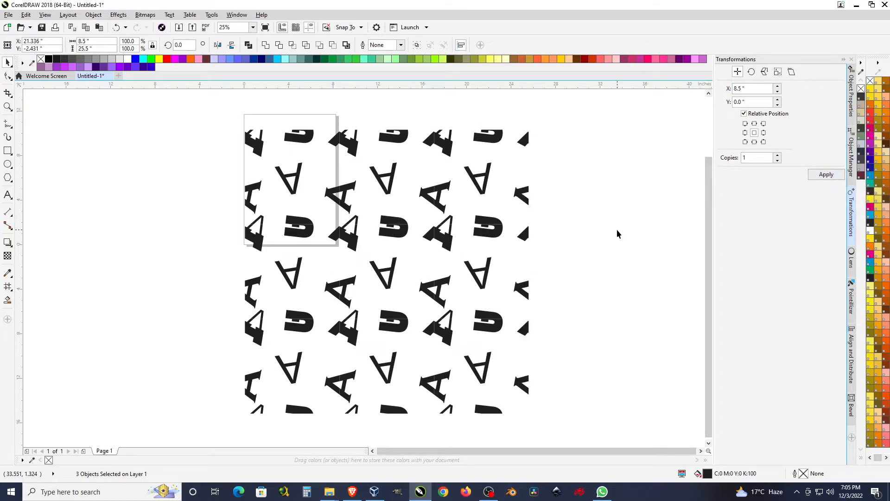
Weld all nine tiles of the three-by-three grid into one curve and center it on the page.
left_click(480, 148)
scroll(480, 149, "down", 1)
scroll(426, 159, "up", 1)
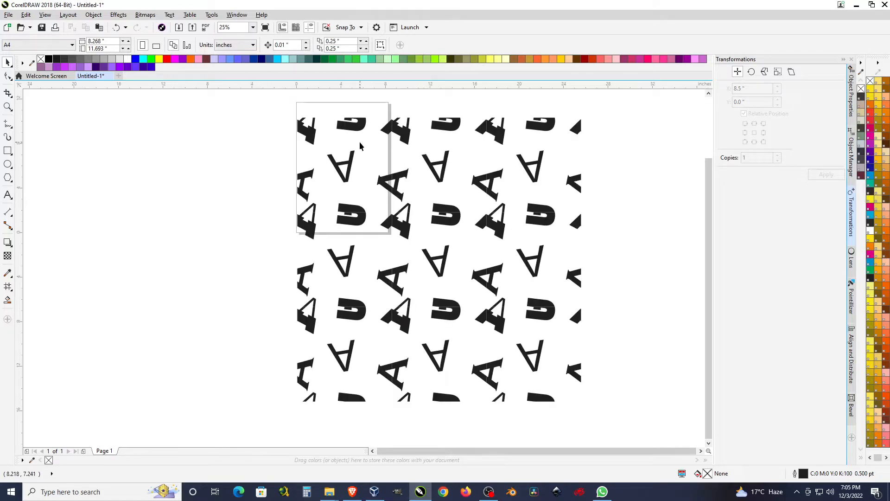
left_click_drag(273, 105, 639, 443)
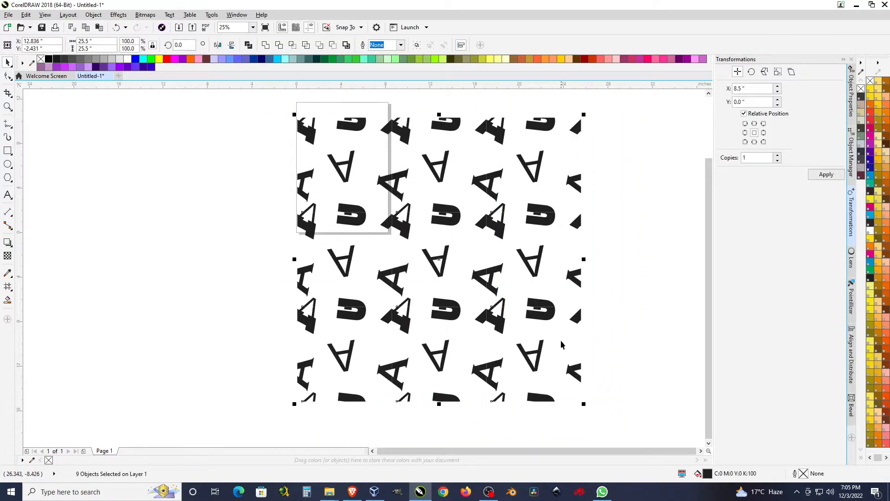
left_click(265, 44)
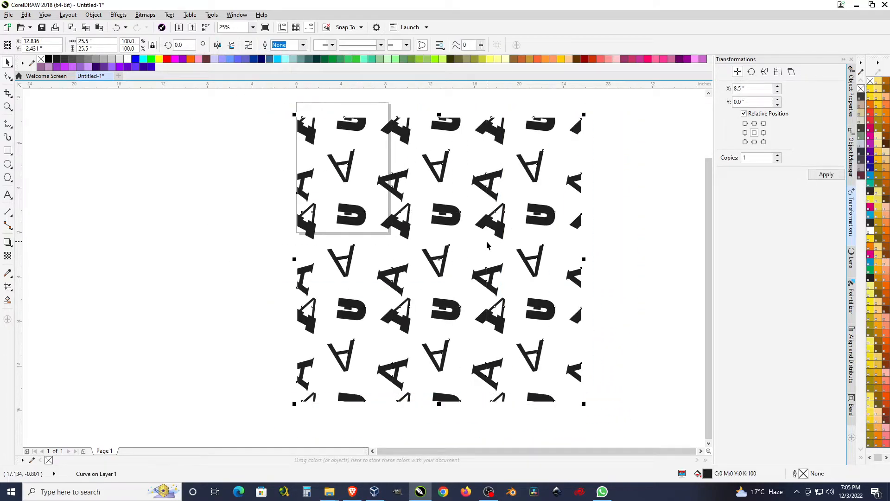
key("p")
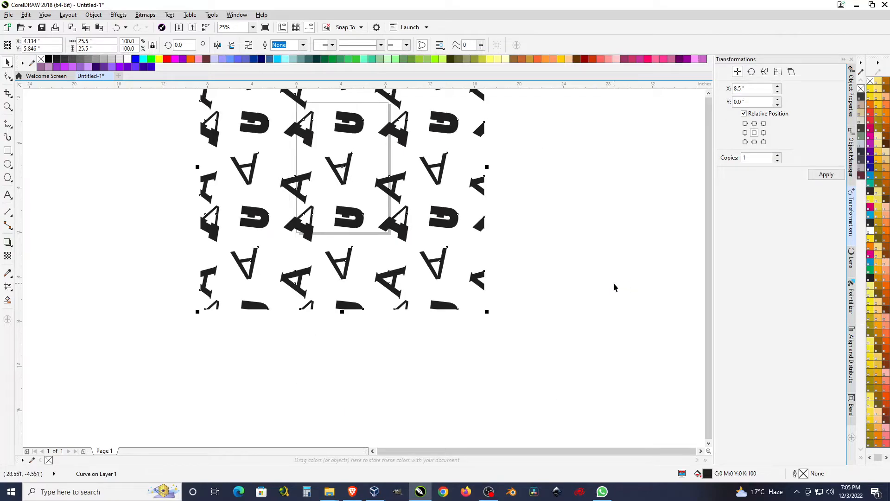
left_click(614, 284)
key("F4")
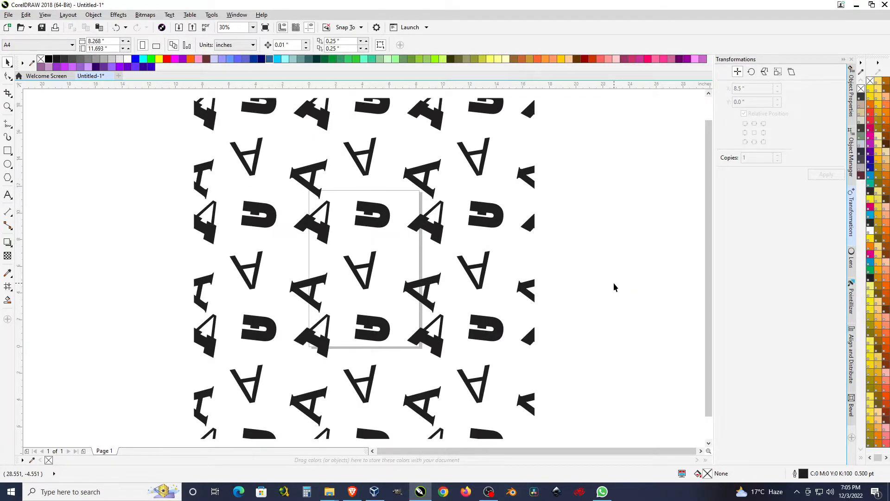
Examine the welded pattern closely, checking how the letters join where the tiles meet.
scroll(310, 174, "down", 2)
scroll(308, 171, "up", 2)
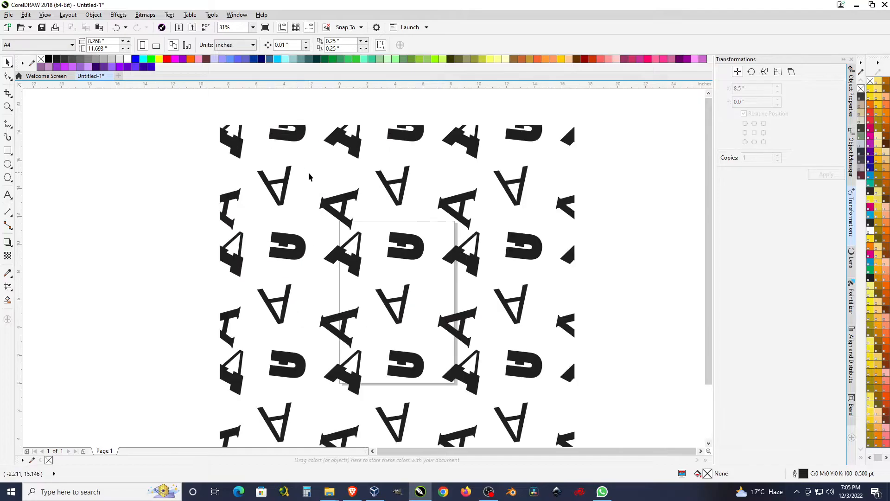
scroll(285, 186, "down", 2)
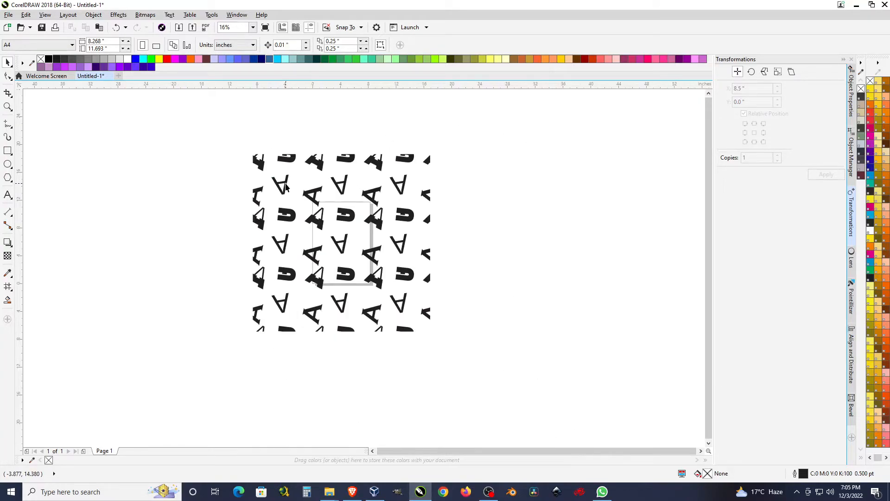
scroll(315, 201, "up", 2)
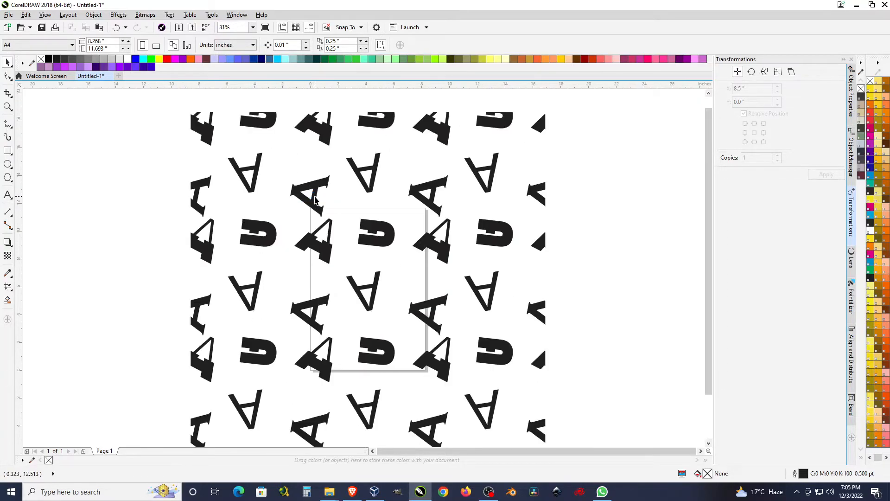
scroll(317, 211, "down", 2)
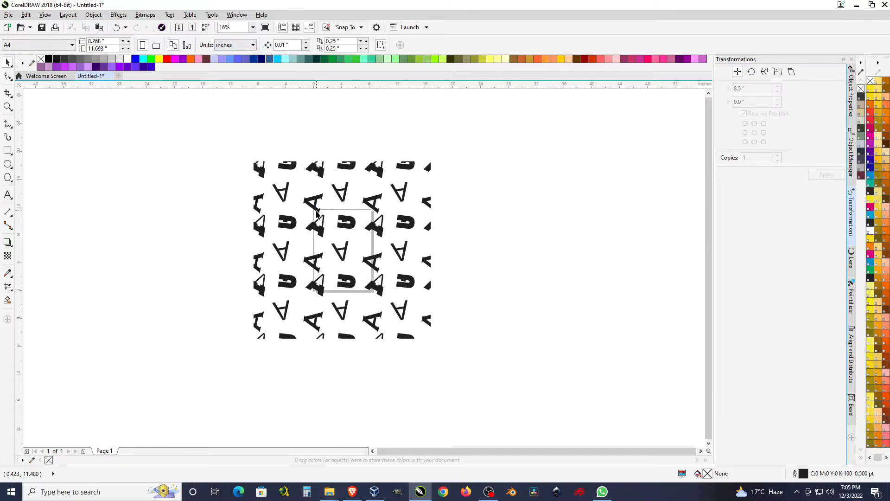
left_click(324, 236)
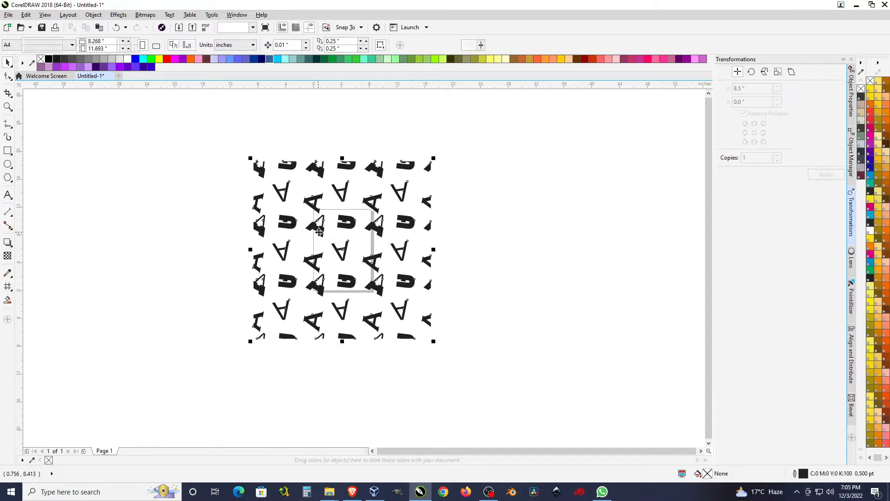
left_click(299, 246)
scroll(298, 244, "up", 2)
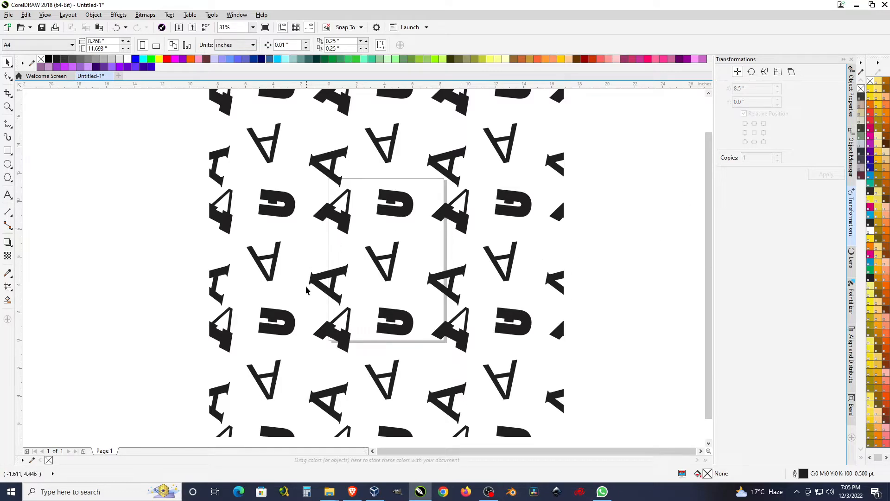
scroll(316, 169, "down", 2)
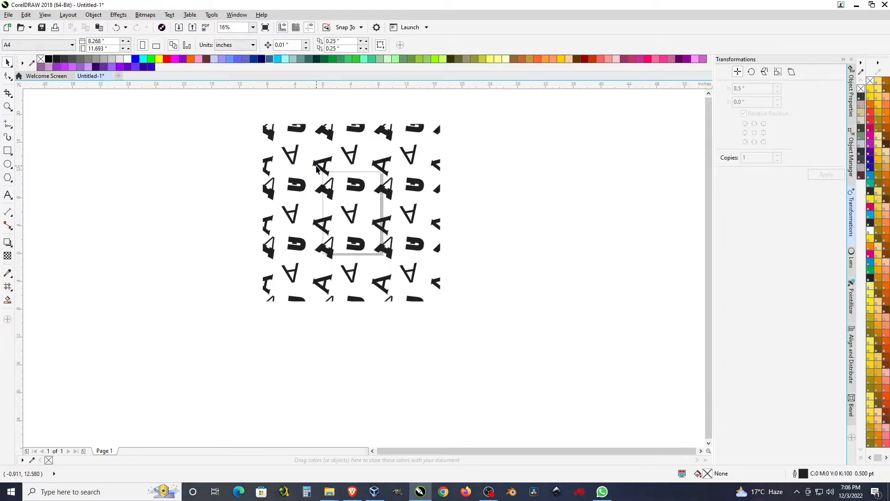
left_click(333, 194)
scroll(344, 161, "up", 2)
scroll(345, 161, "down", 2)
scroll(345, 161, "up", 2)
scroll(345, 161, "down", 2)
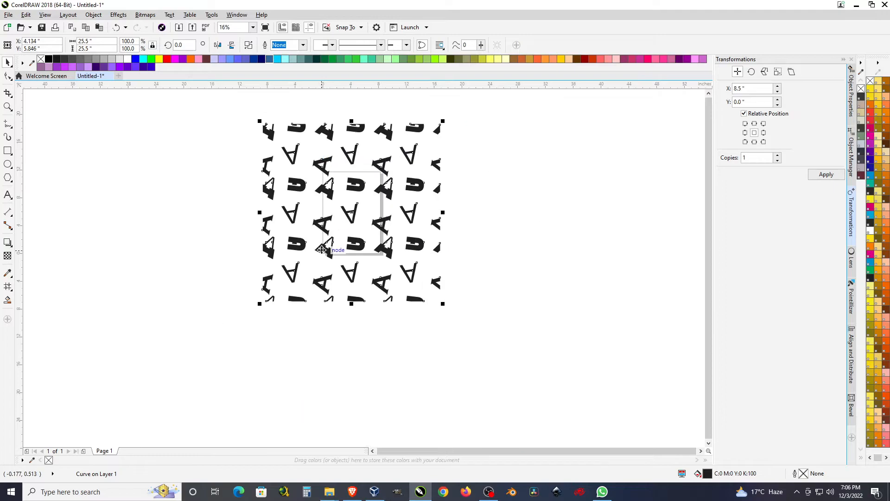
scroll(324, 126, "up", 2)
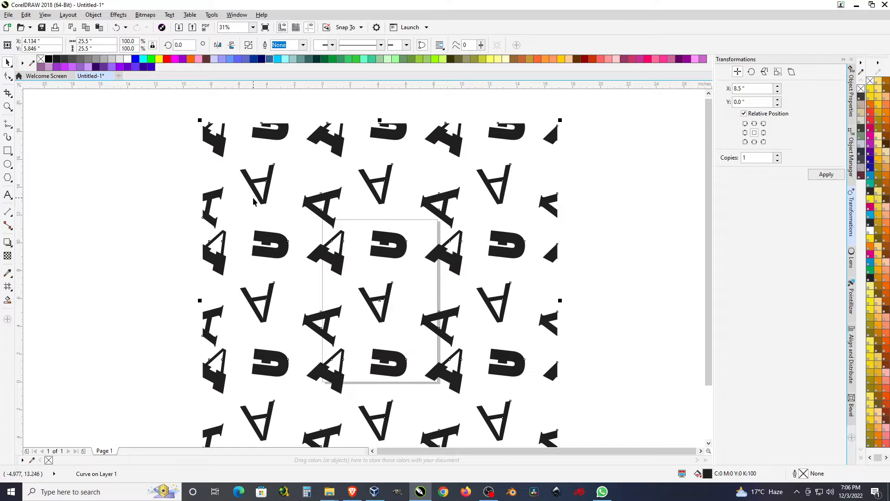
Scale the welded pattern down proportionally to about 7.54 inches square and move it onto the page.
scroll(253, 200, "down", 2)
left_click_drag(409, 341, 318, 251)
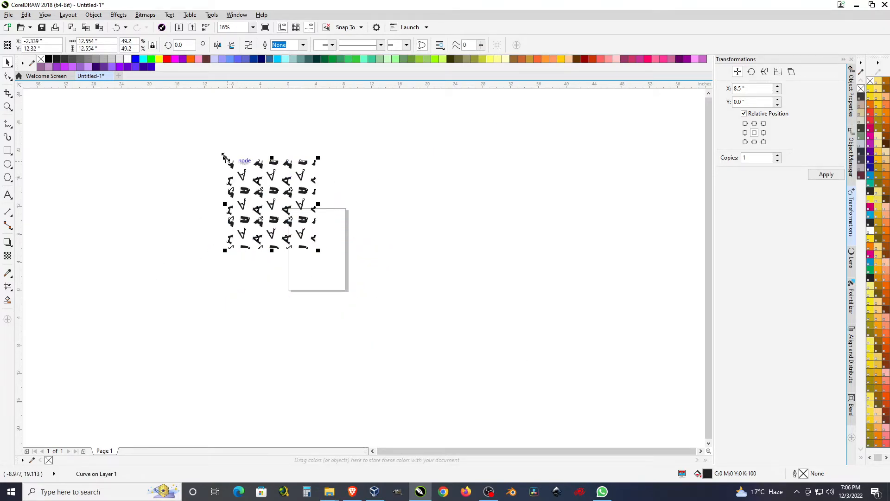
left_click_drag(225, 158, 260, 192)
left_click_drag(297, 224, 326, 249)
scroll(290, 246, "up", 4)
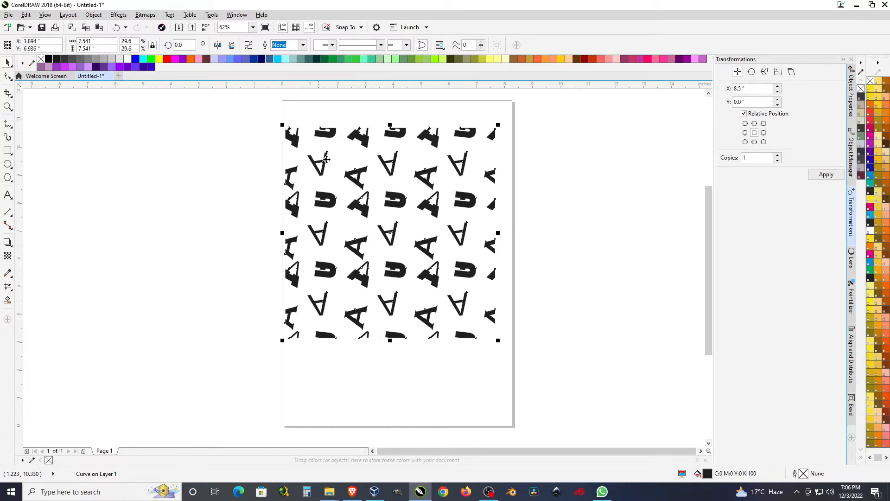
Shift the scaled-down pattern slightly, center it on the page and deselect it.
left_click(96, 41)
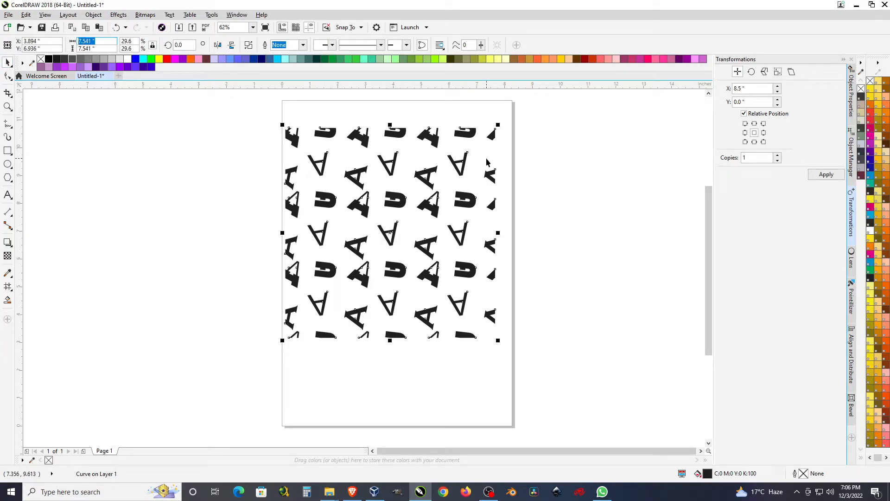
type("P")
left_click_drag(398, 205, 407, 222)
left_click(569, 218)
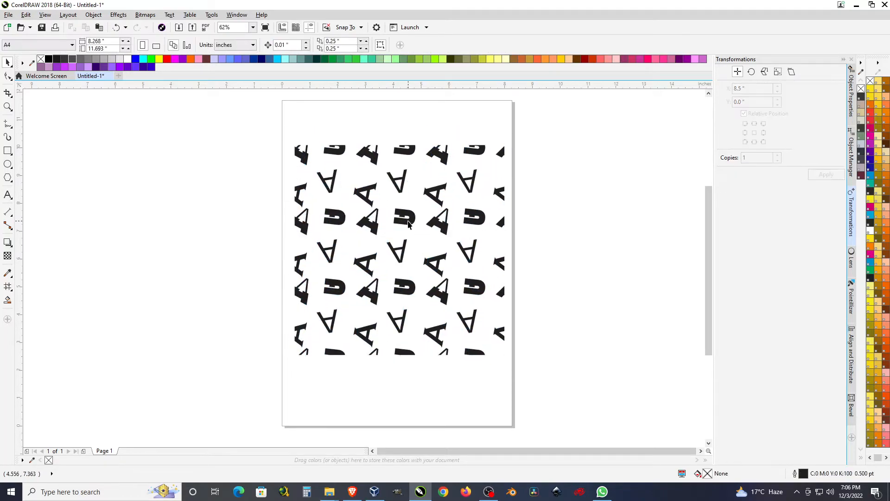
scroll(364, 209, "up", 2)
scroll(365, 209, "down", 4)
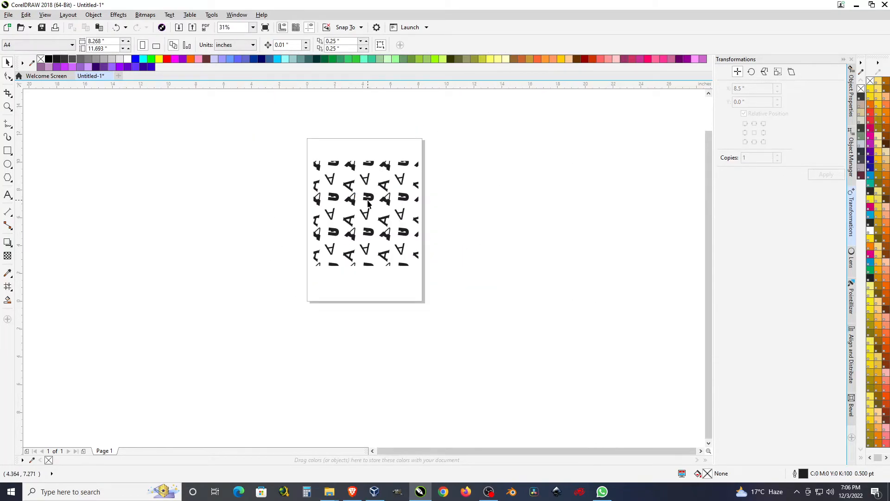
left_click(369, 204)
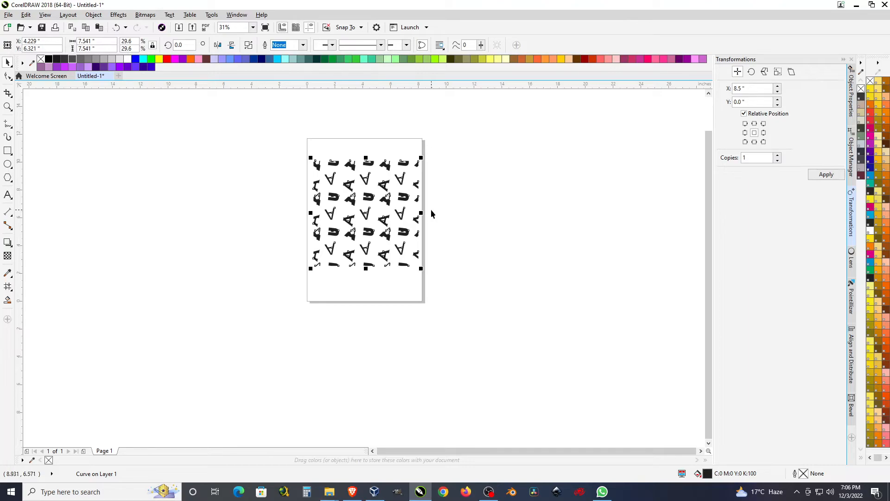
key("p")
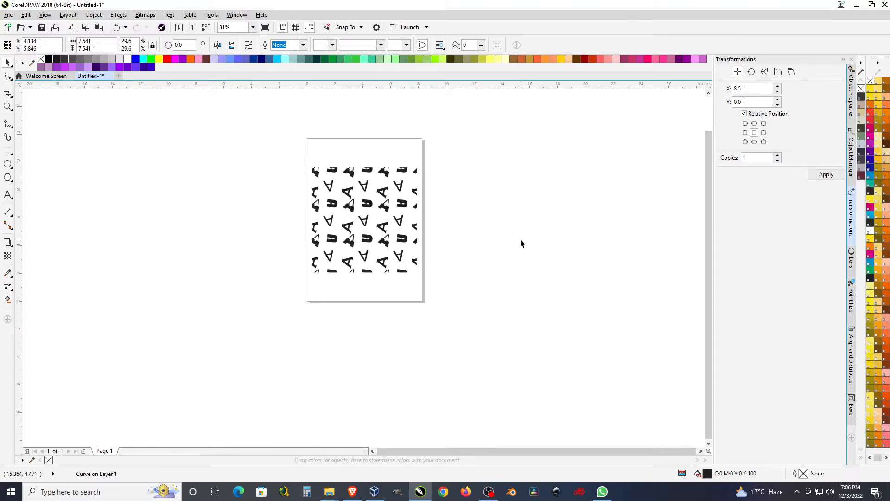
key("Escape")
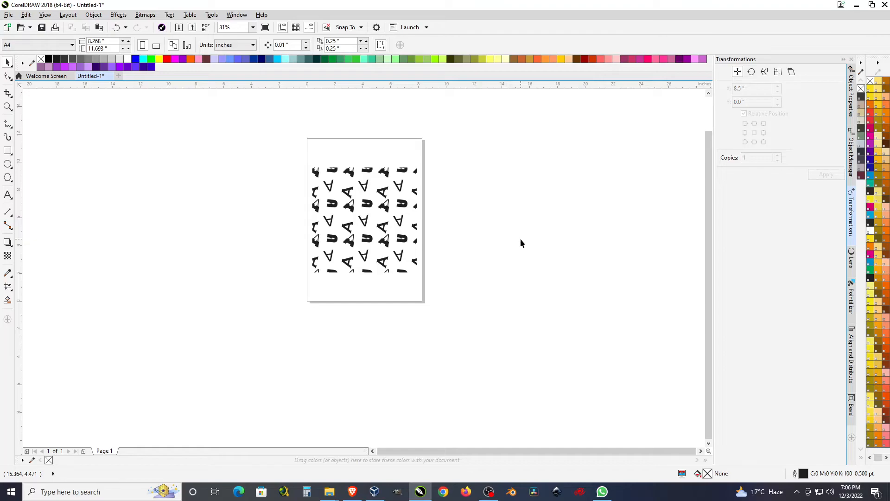
Resize the whole pattern proportionally to 3 inches wide.
left_click_drag(273, 126, 499, 364)
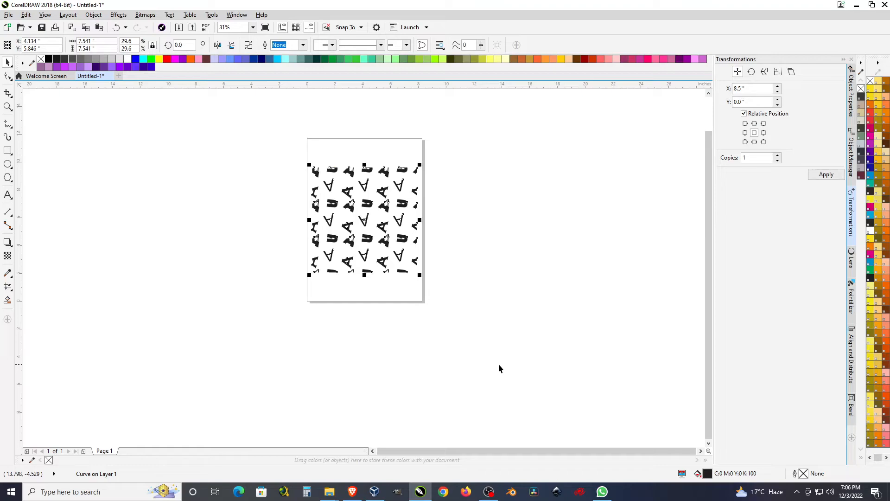
scroll(350, 199, "up", 2)
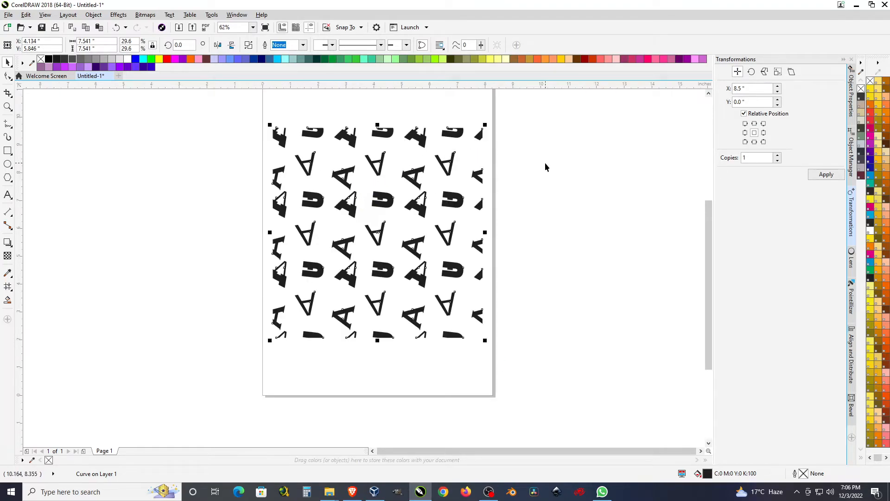
left_click_drag(95, 41, 37, 50)
type("3")
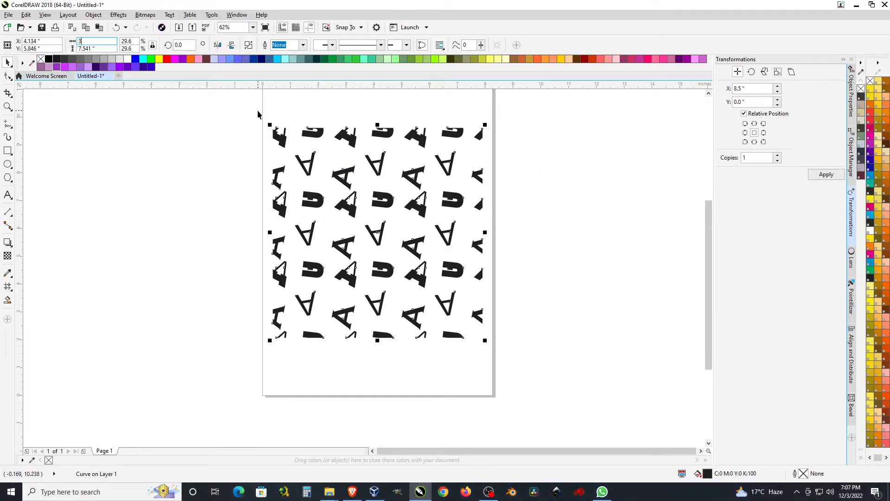
key("Return")
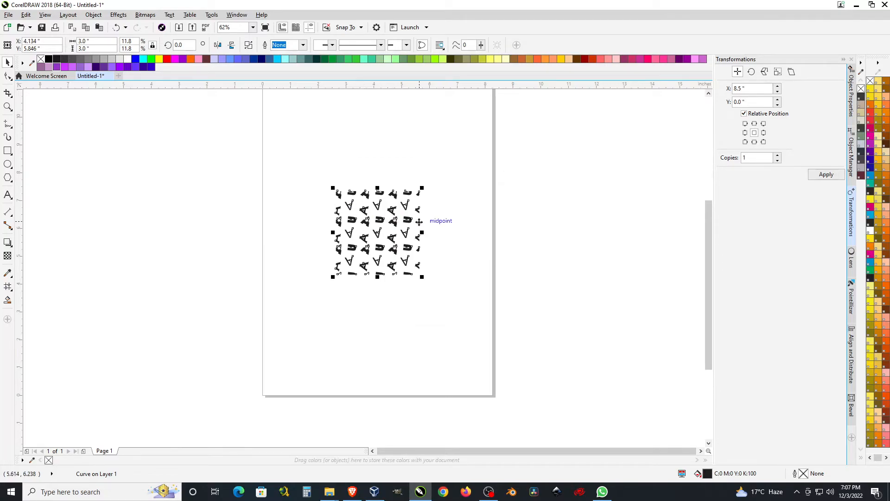
left_click(435, 243)
Draw a square to the left of the page and set its size to 1 inch.
left_click(7, 150)
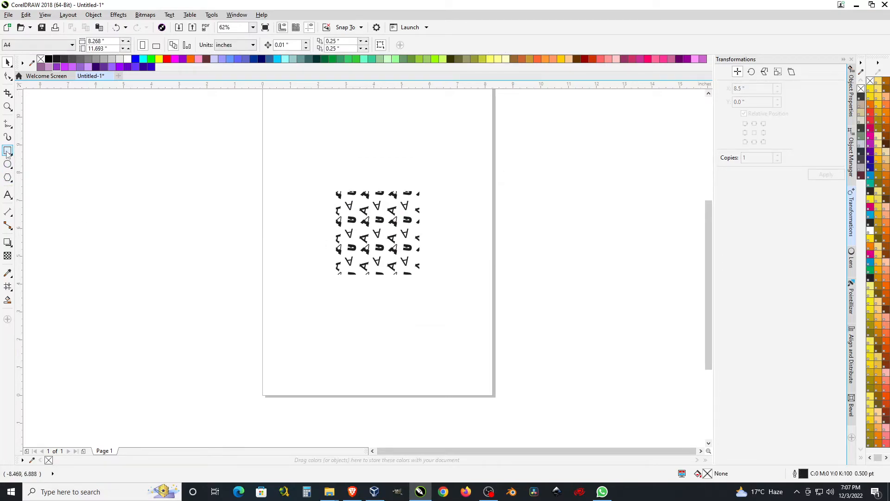
left_click_drag(204, 182, 241, 221)
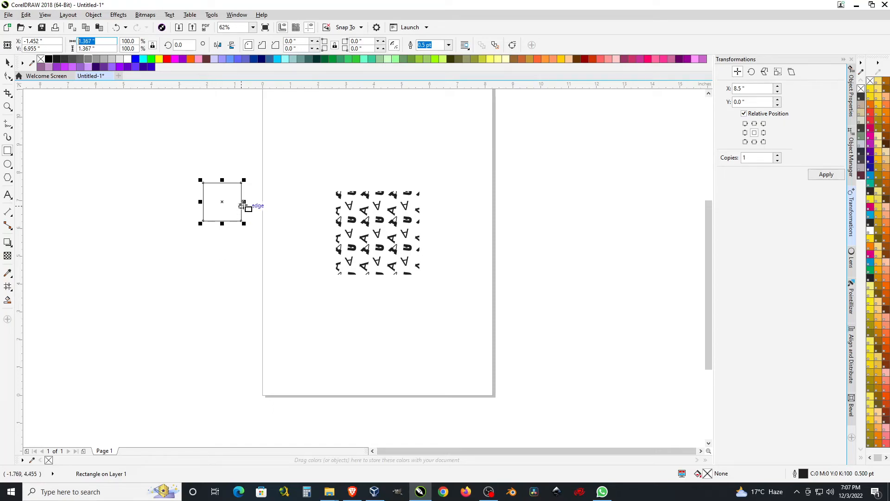
left_click(10, 67)
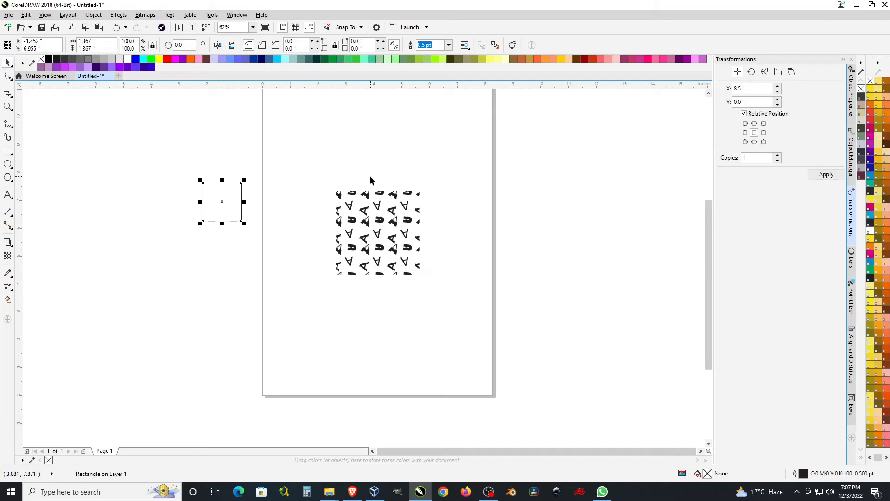
left_click(105, 43)
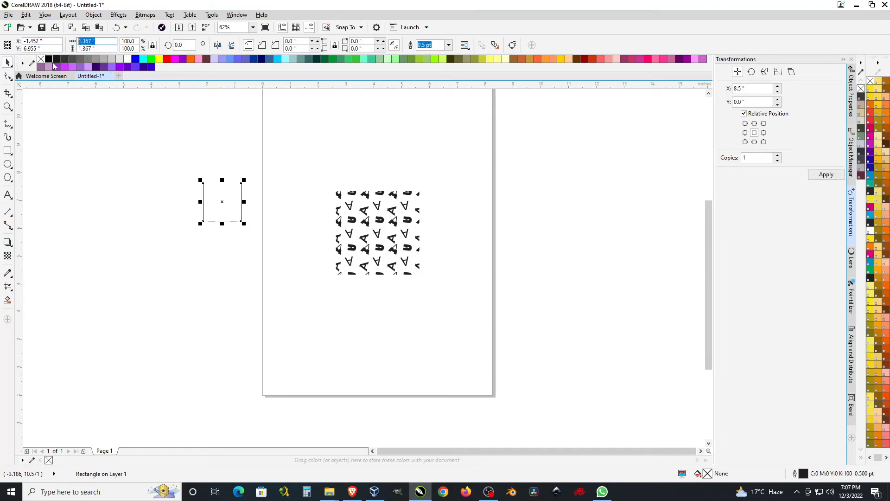
type("1")
key("Return")
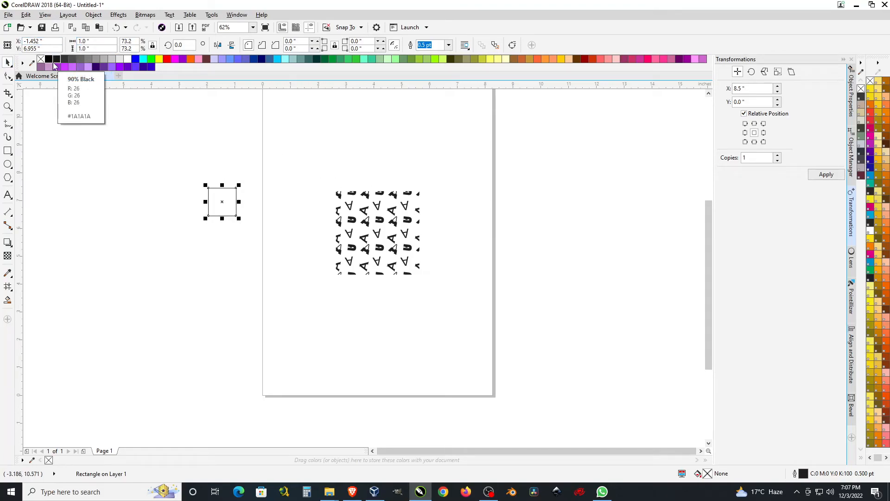
Move the 1-inch square onto the pattern and center it horizontally and vertically within the pattern.
left_click_drag(232, 192, 383, 231)
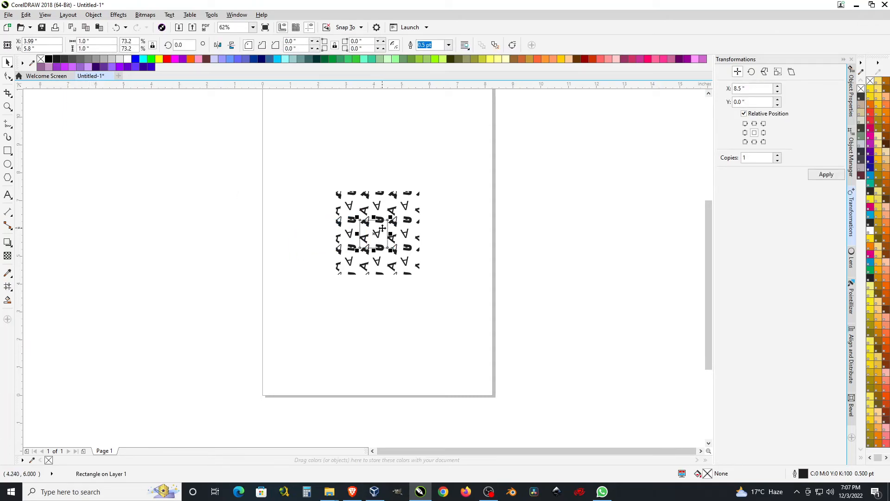
scroll(383, 228, "up", 3)
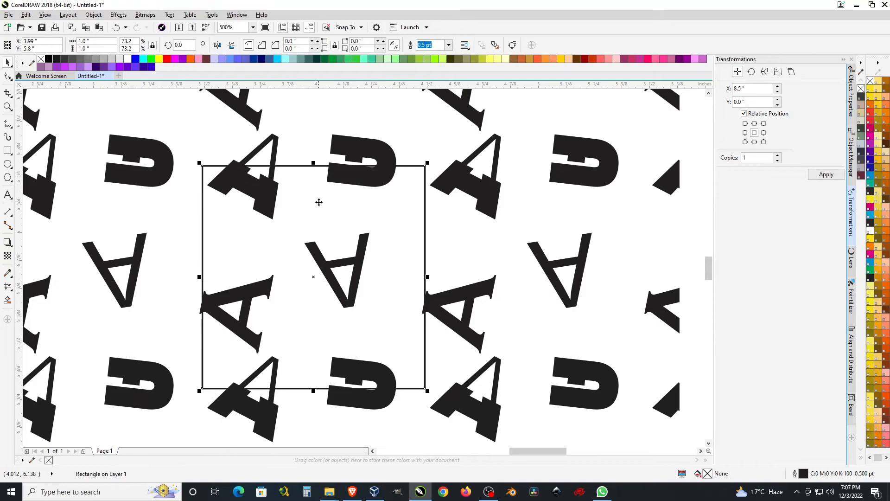
scroll(319, 202, "down", 2)
scroll(330, 263, "down", 2)
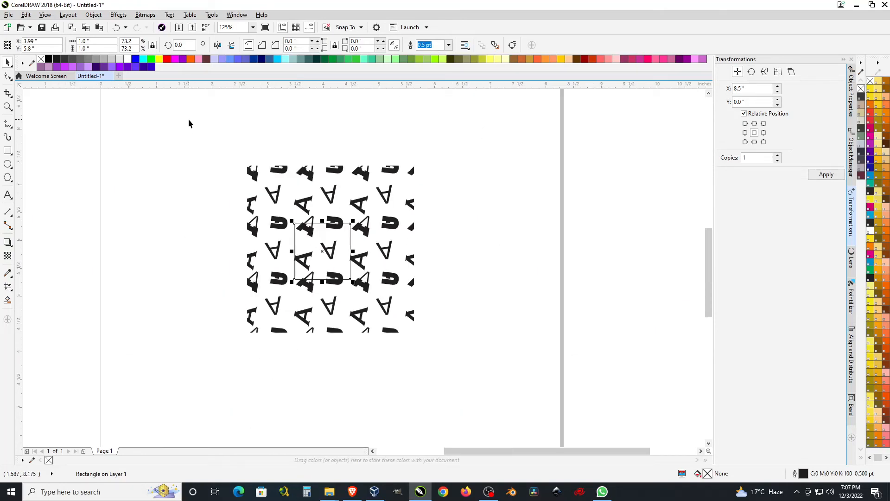
left_click_drag(189, 123, 515, 394)
key("Right")
key("Right")
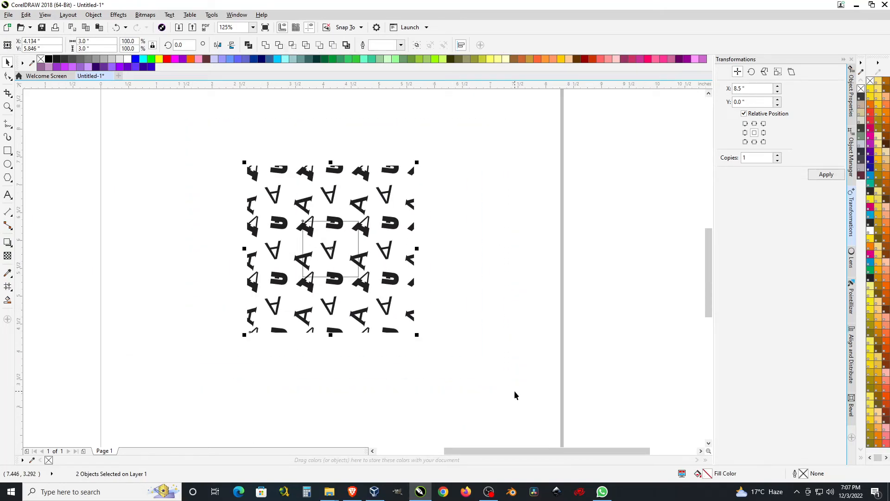
left_click(342, 260)
scroll(342, 260, "up", 2)
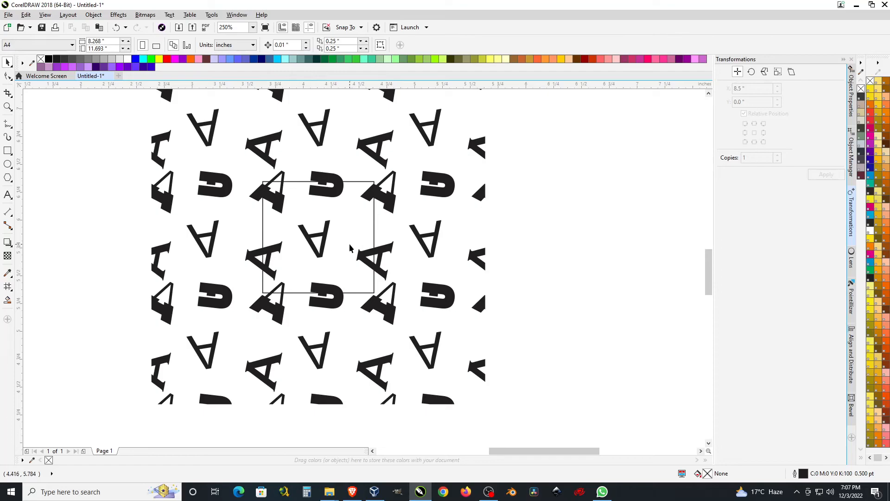
Intersect the 1-inch square with the pattern and move the resulting tile out to the page's right edge.
scroll(350, 245, "down", 2)
left_click_drag(205, 124, 496, 416)
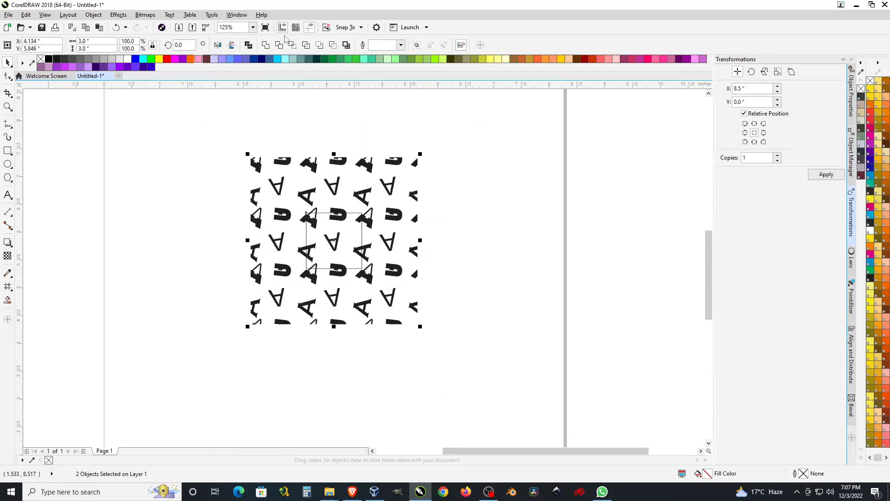
left_click(335, 244)
left_click_drag(335, 244, 565, 222)
scroll(589, 209, "up", 2)
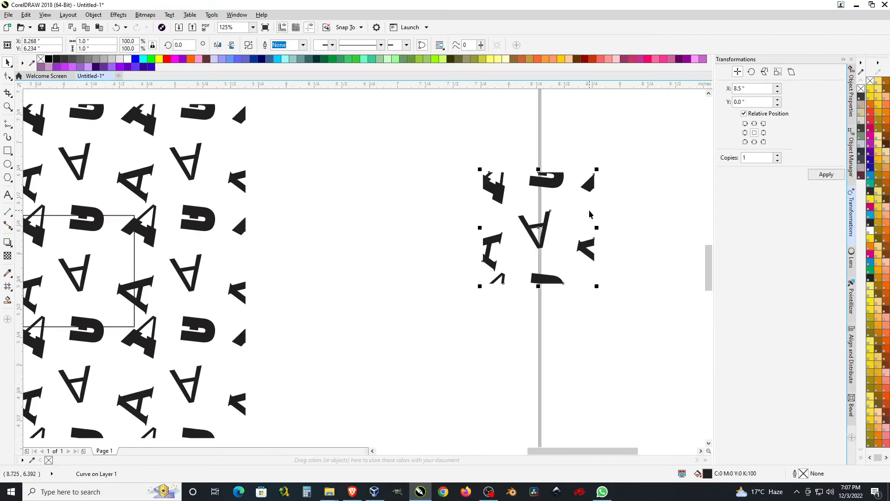